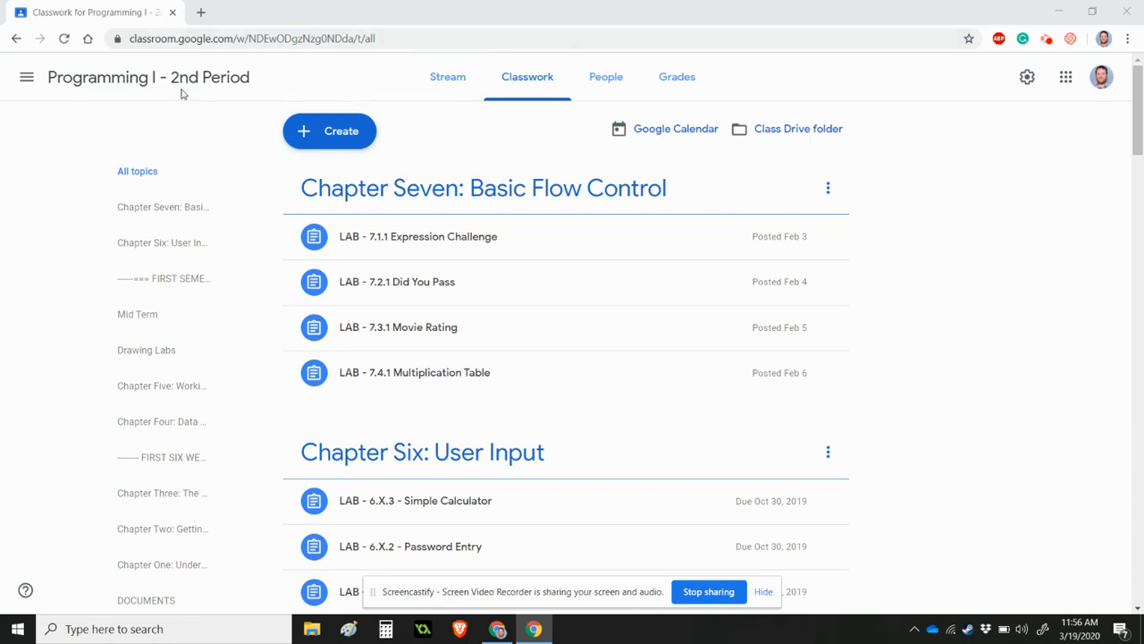
# Create a quiz assignment for the class and title it "Chapter 1 Quiz 1"
pyautogui.click(304, 132)
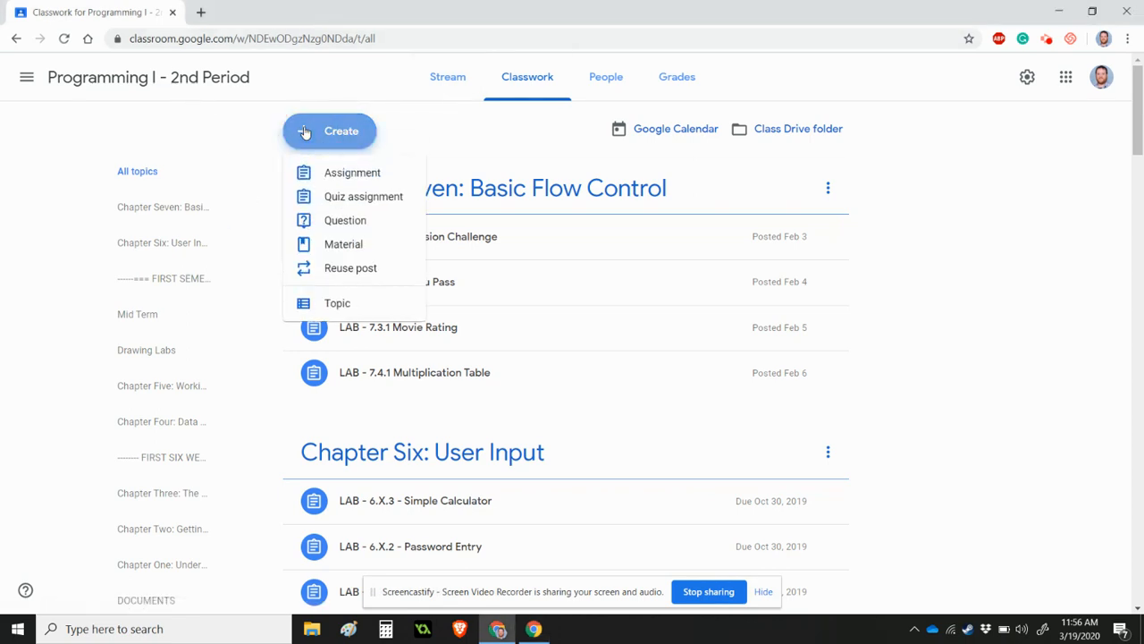
pyautogui.click(387, 198)
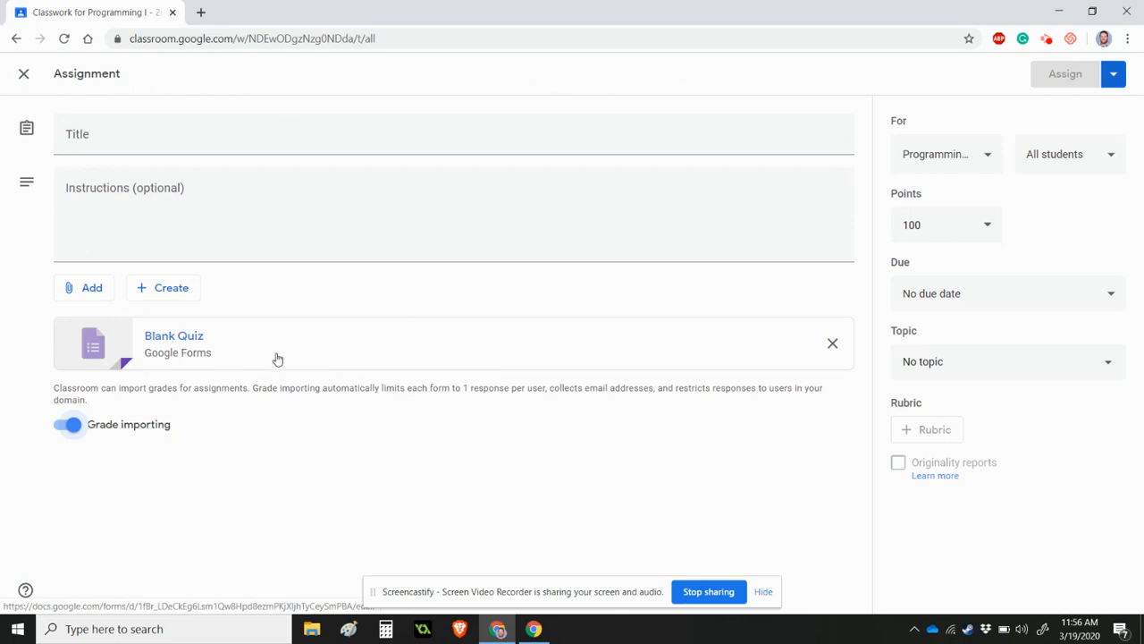
pyautogui.click(146, 135)
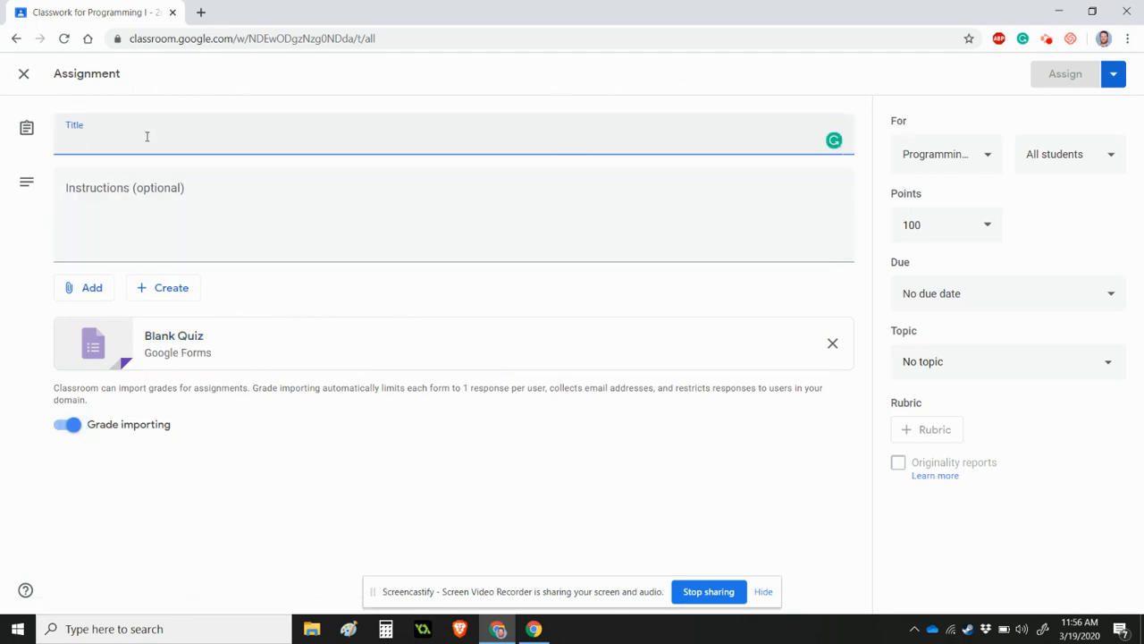
pyautogui.write('Quiz')
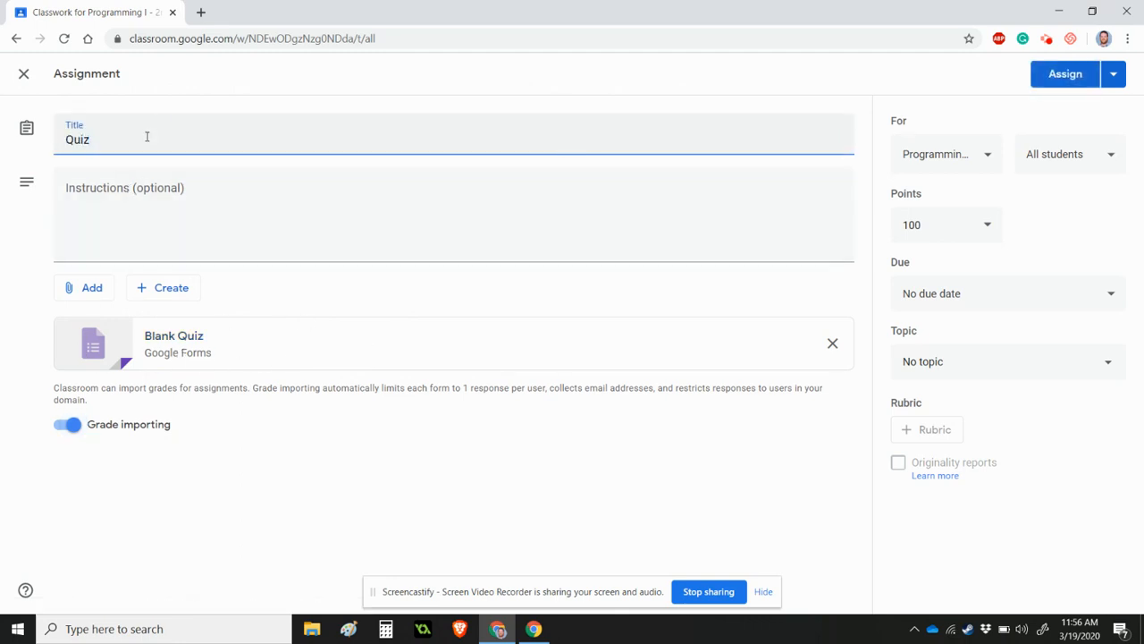
pyautogui.press('BackSpace')
pyautogui.press('BackSpace')
pyautogui.press('BackSpace')
pyautogui.press('BackSpace')
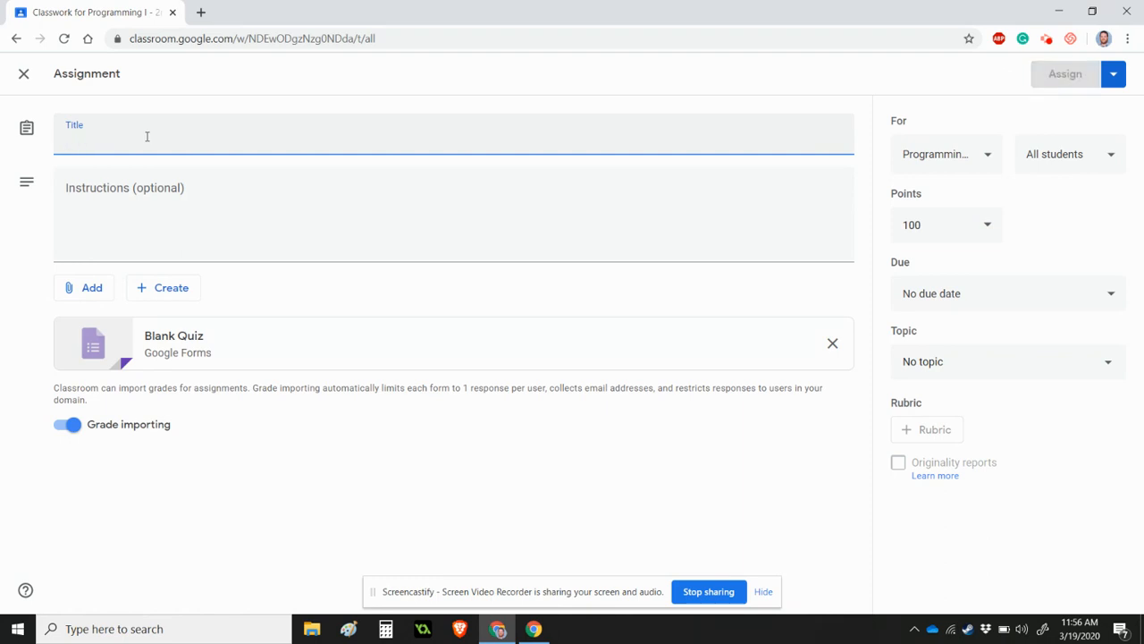
pyautogui.write('Chapter 1 Quiz 1')
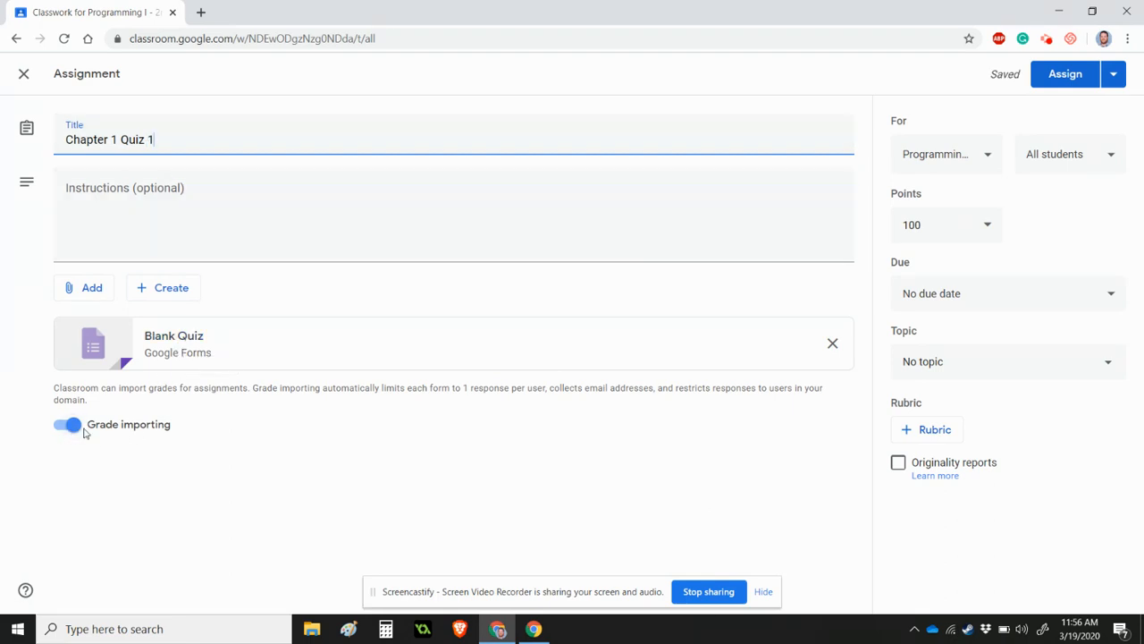
# Open the attached Blank Quiz form and rename the form file "Chapter 1 Quiz 1"
pyautogui.click(204, 347)
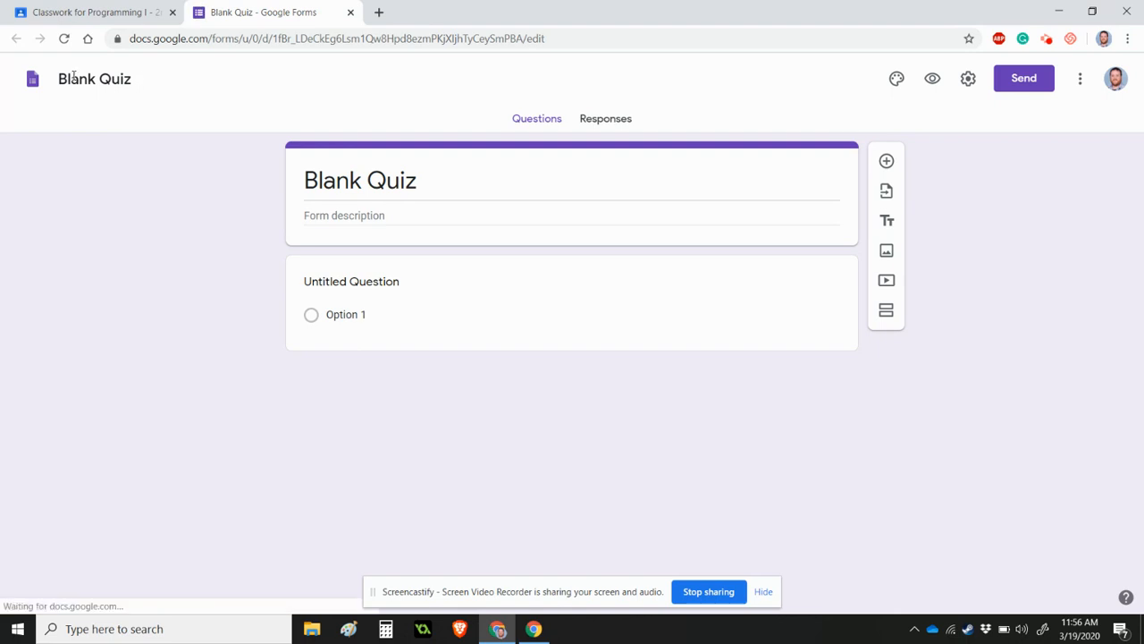
pyautogui.click(74, 79)
pyautogui.click(131, 77)
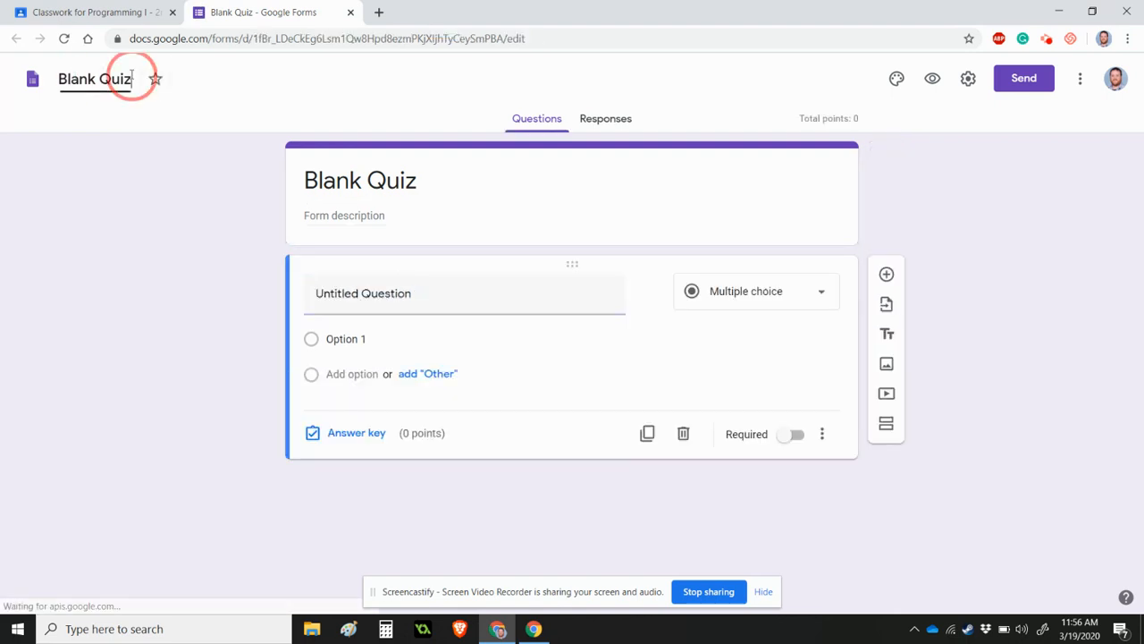
pyautogui.moveTo(131, 77); pyautogui.dragTo(41, 79)
pyautogui.write('CHapter 1 Quiz 1')
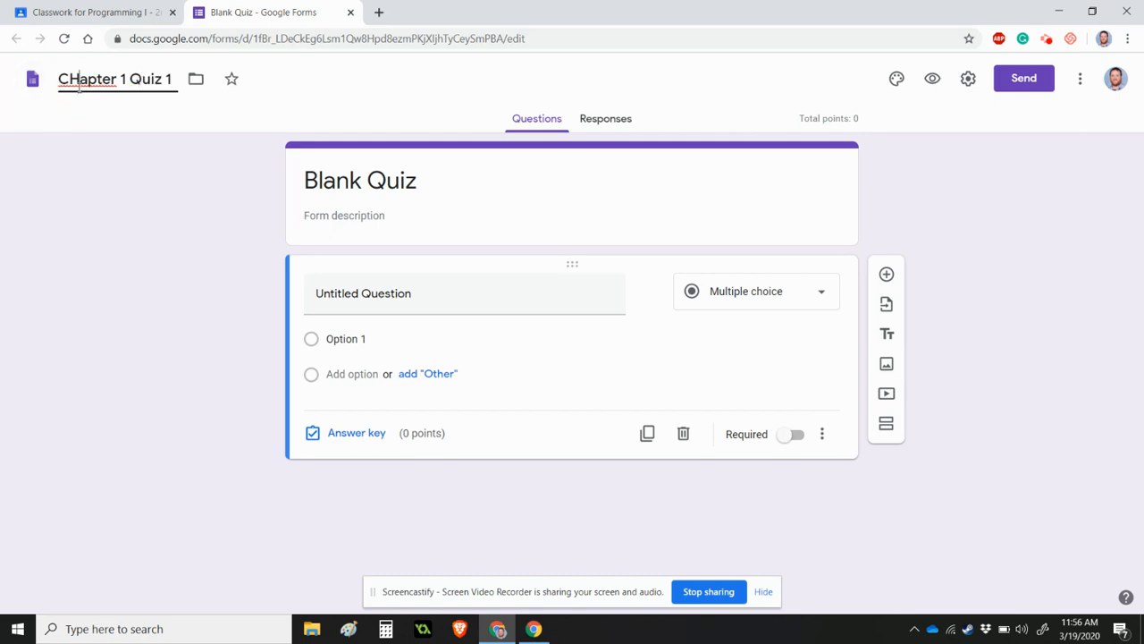
# Change the form's heading to "Chapter 1 Quiz 1", correcting the spelling of "Chapter"
pyautogui.click(443, 182)
pyautogui.write('CHapter')
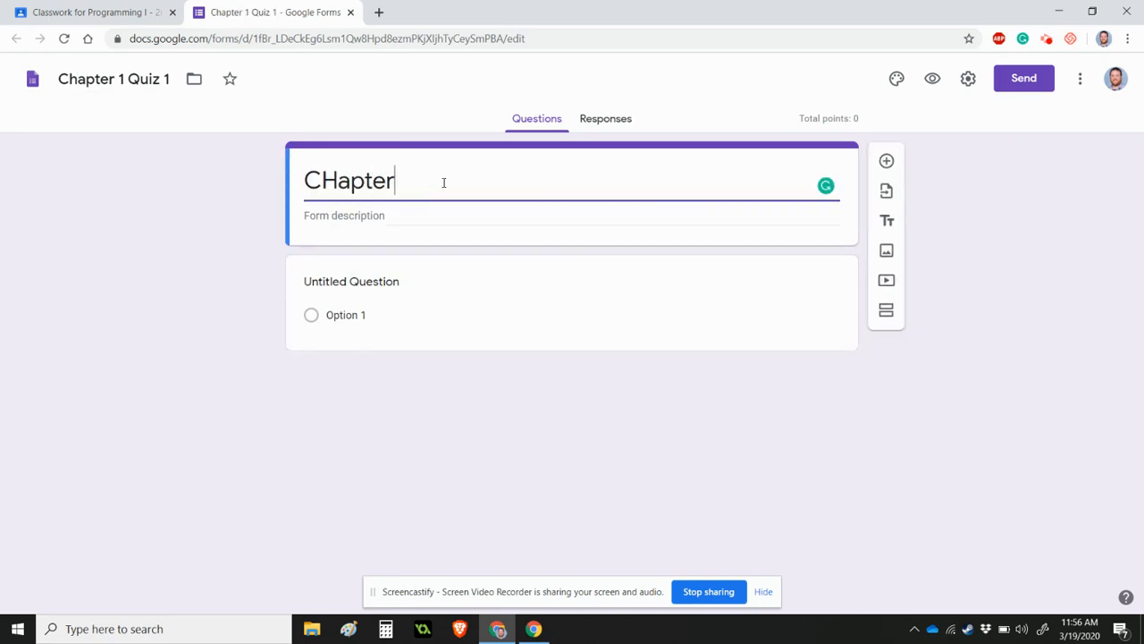
pyautogui.write(' 1 Quiz 1')
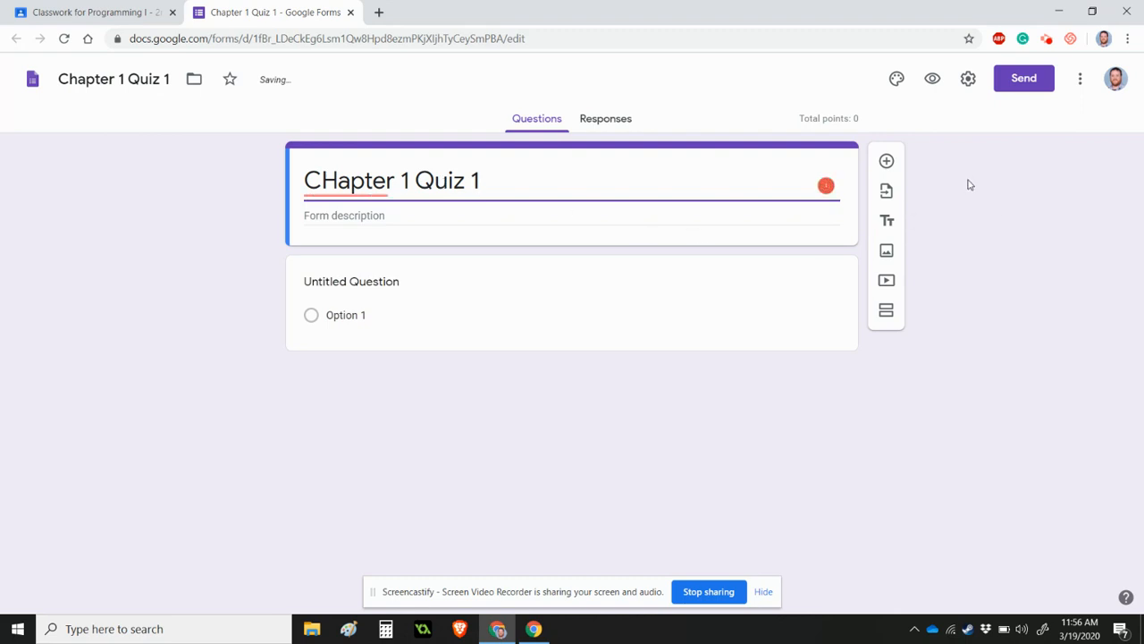
pyautogui.moveTo(339, 182)
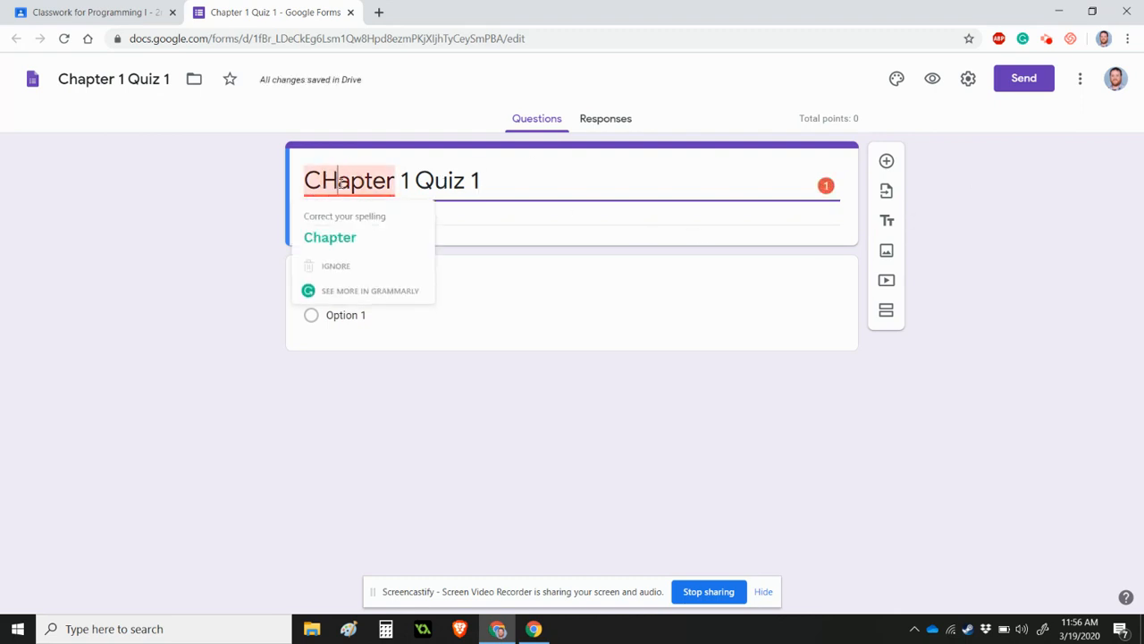
pyautogui.click(327, 240)
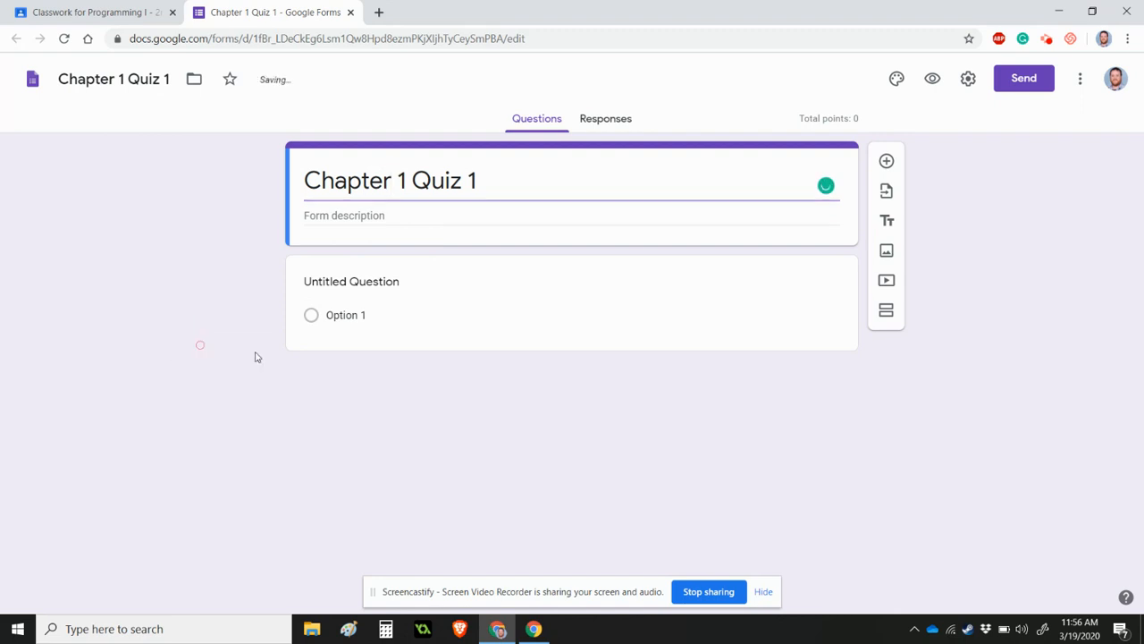
# Keep the first question as multiple choice and word it "What is the capital of Texas?"
pyautogui.click(433, 293)
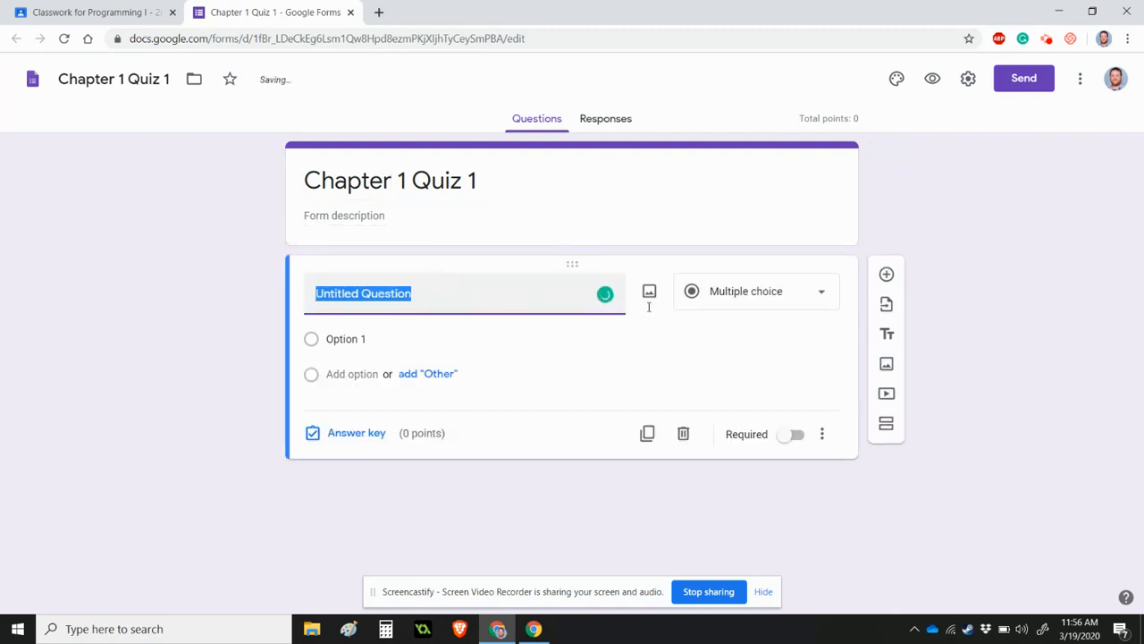
pyautogui.click(742, 301)
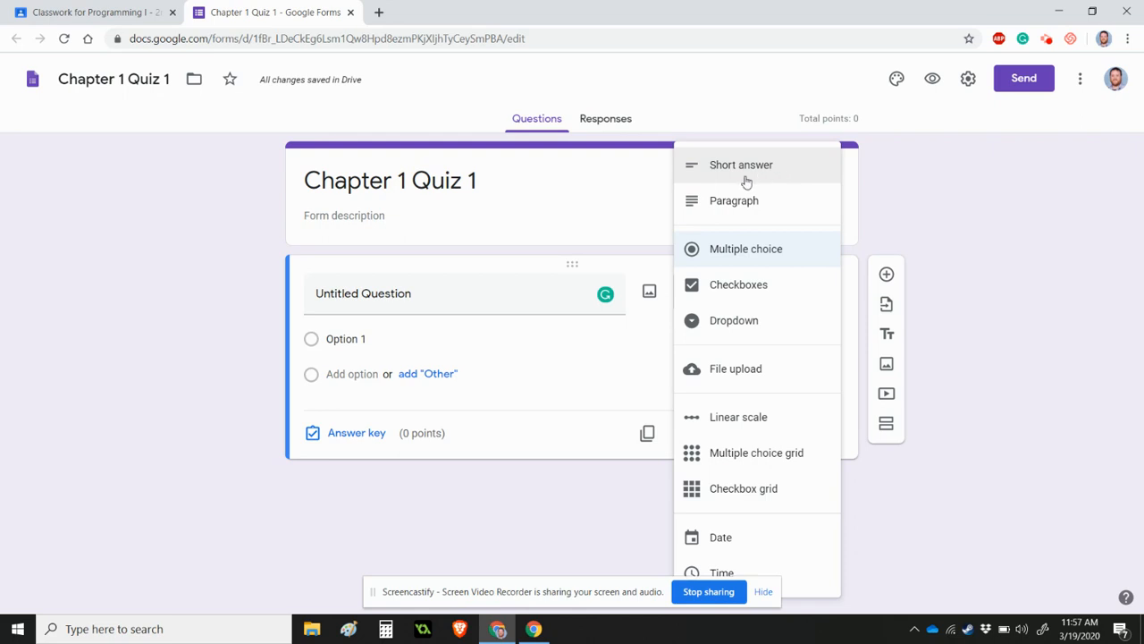
pyautogui.click(774, 251)
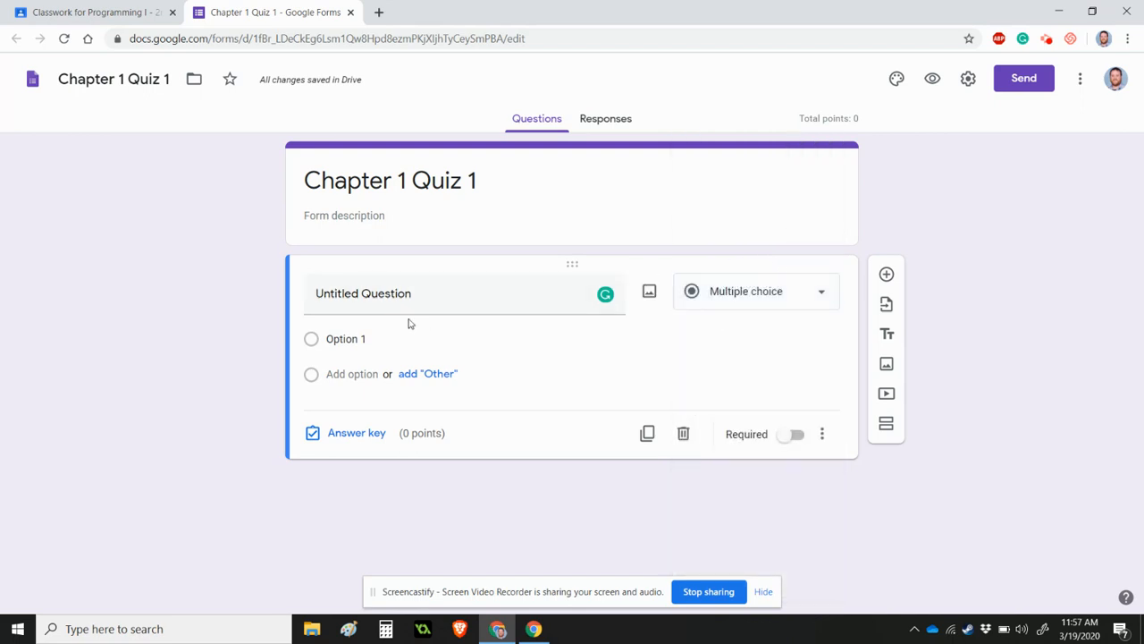
pyautogui.click(447, 288)
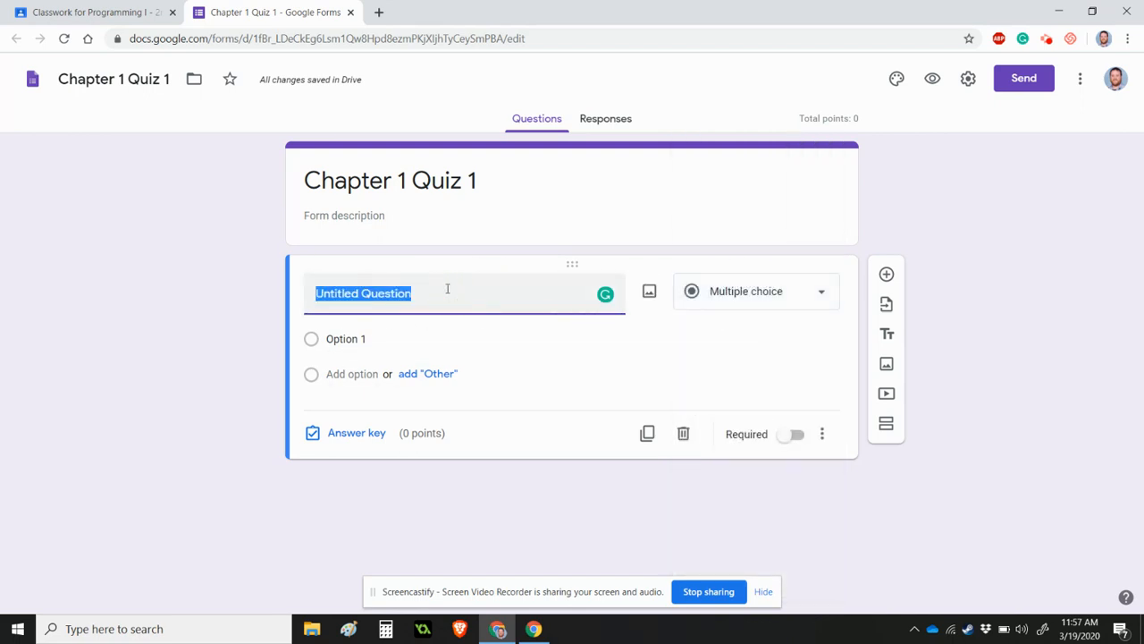
pyautogui.write('What is the ')
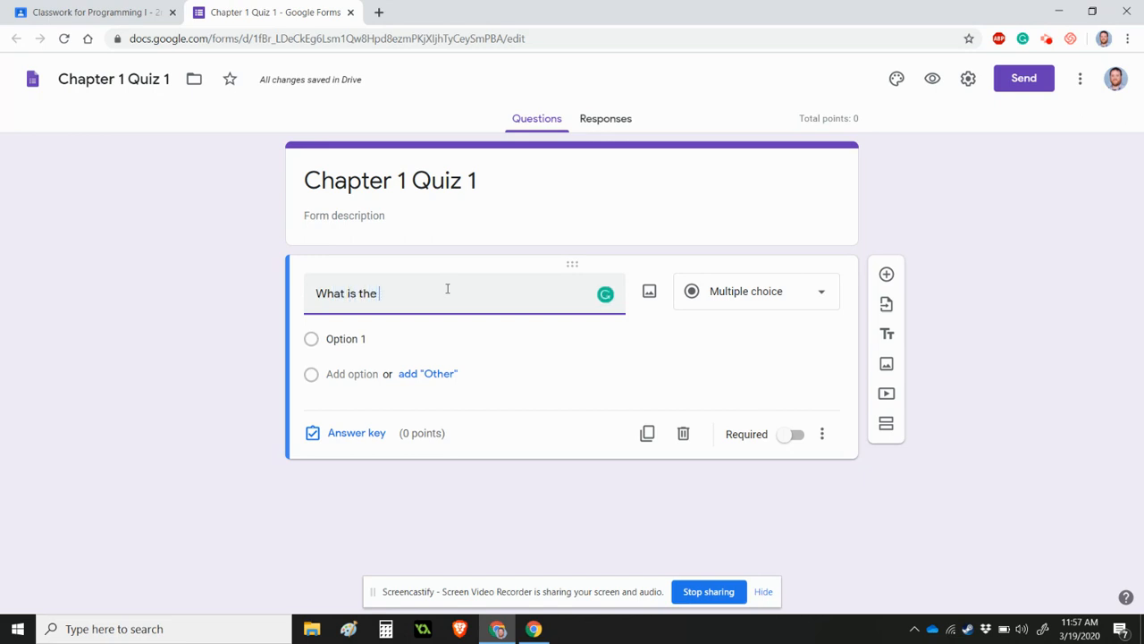
pyautogui.write('captial of ')
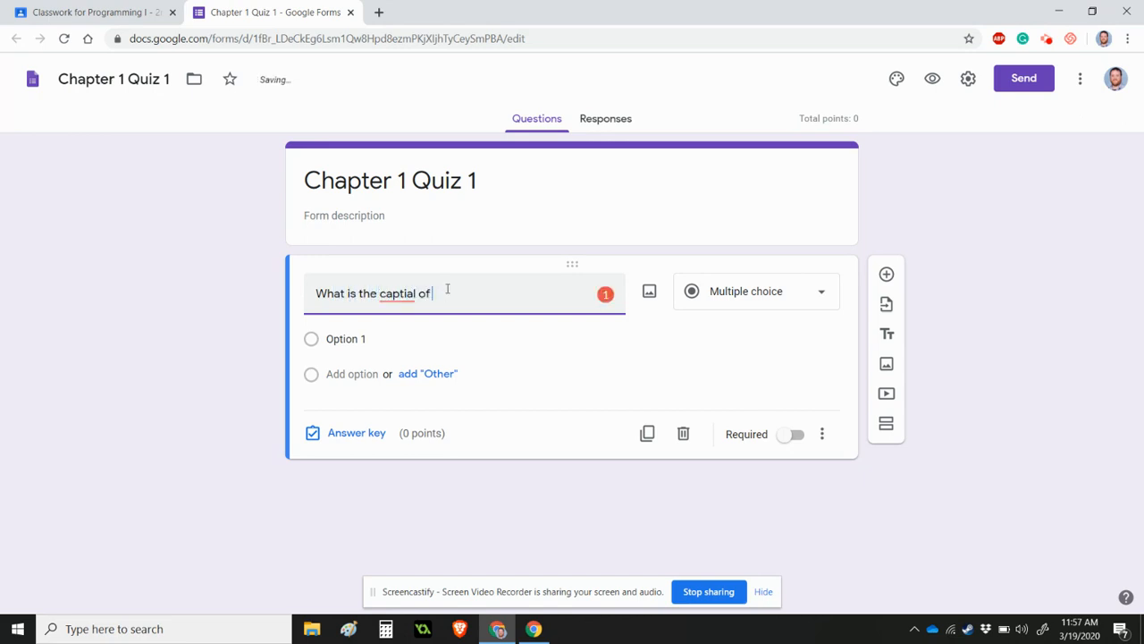
pyautogui.write('Texas?')
pyautogui.moveTo(394, 295)
pyautogui.click(403, 319)
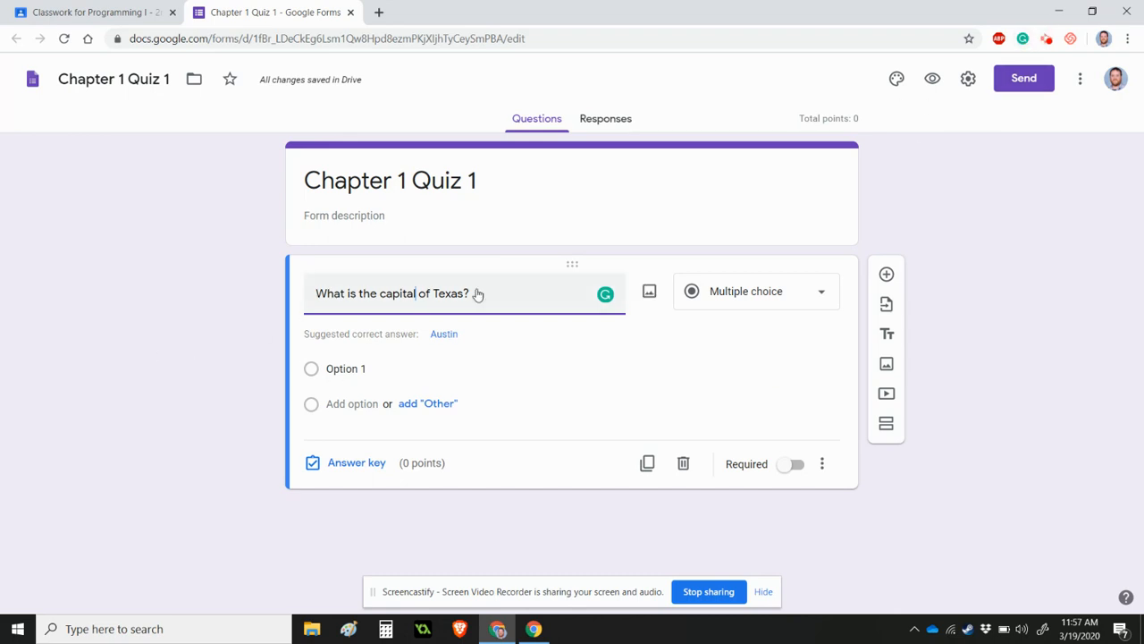
# Enter "Houston" and "Austin" as the first two answer options of the Texas capital question
pyautogui.click(402, 370)
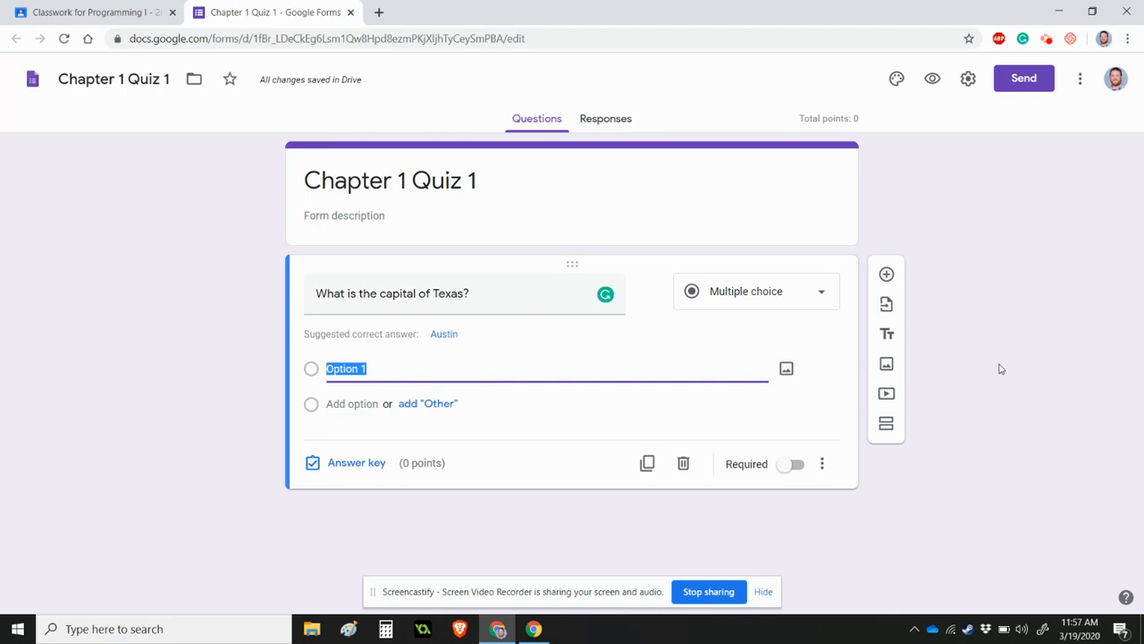
pyautogui.write('Houston')
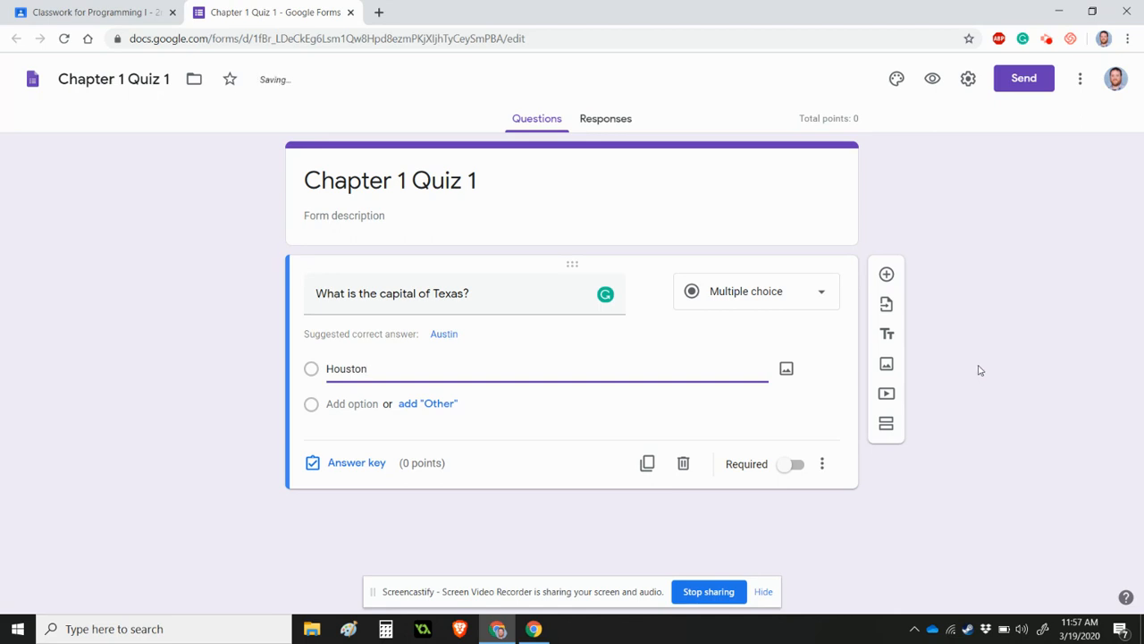
pyautogui.click(356, 403)
pyautogui.write('A')
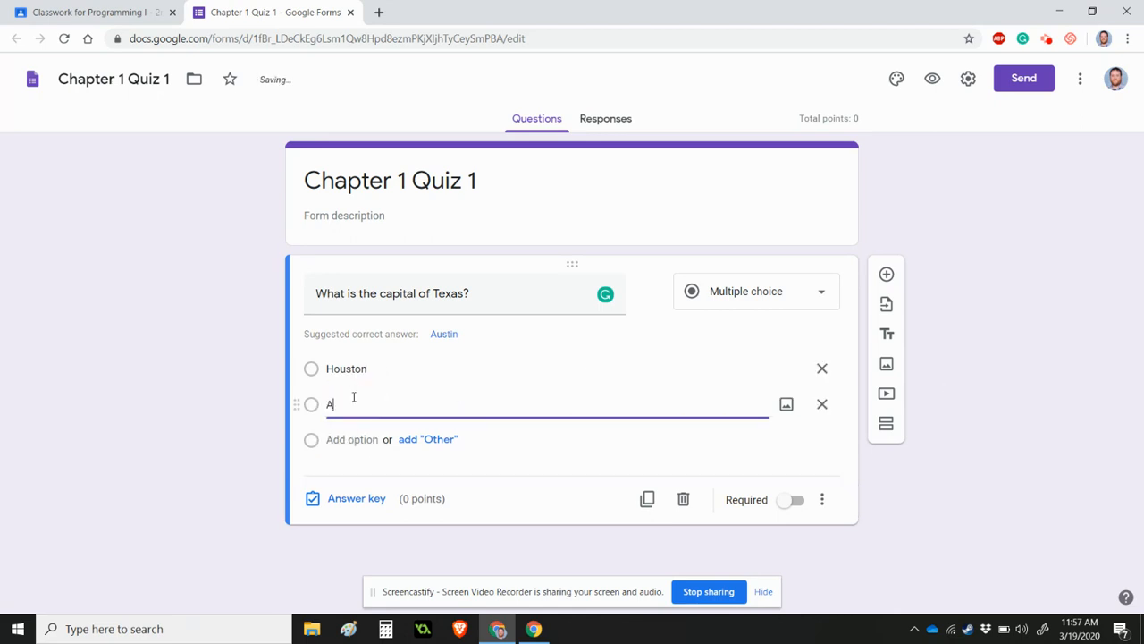
pyautogui.write('Ustiustin')
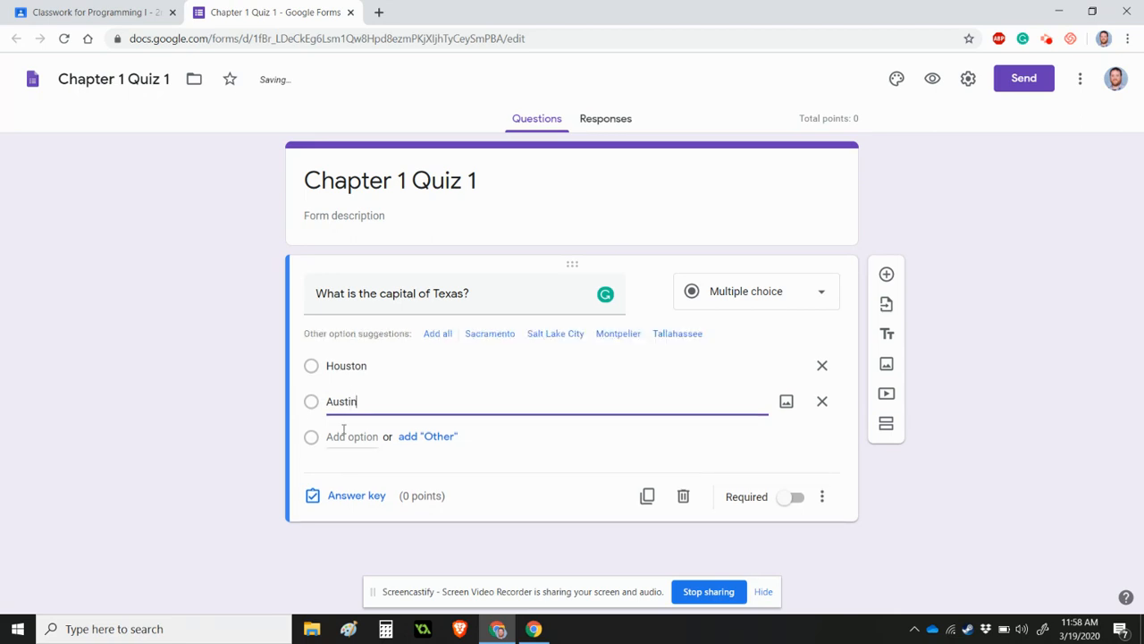
# Add "Dallas" and "The letter 'T'" as the third and fourth answer options
pyautogui.click(343, 434)
pyautogui.write('Dallas')
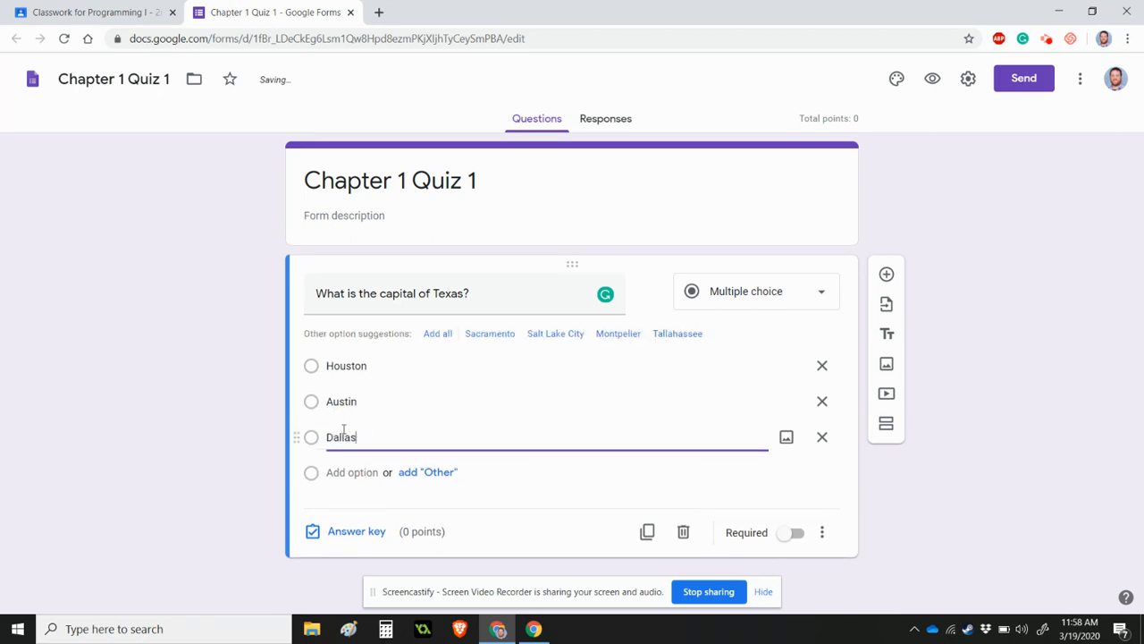
pyautogui.click(335, 472)
pyautogui.write('Th')
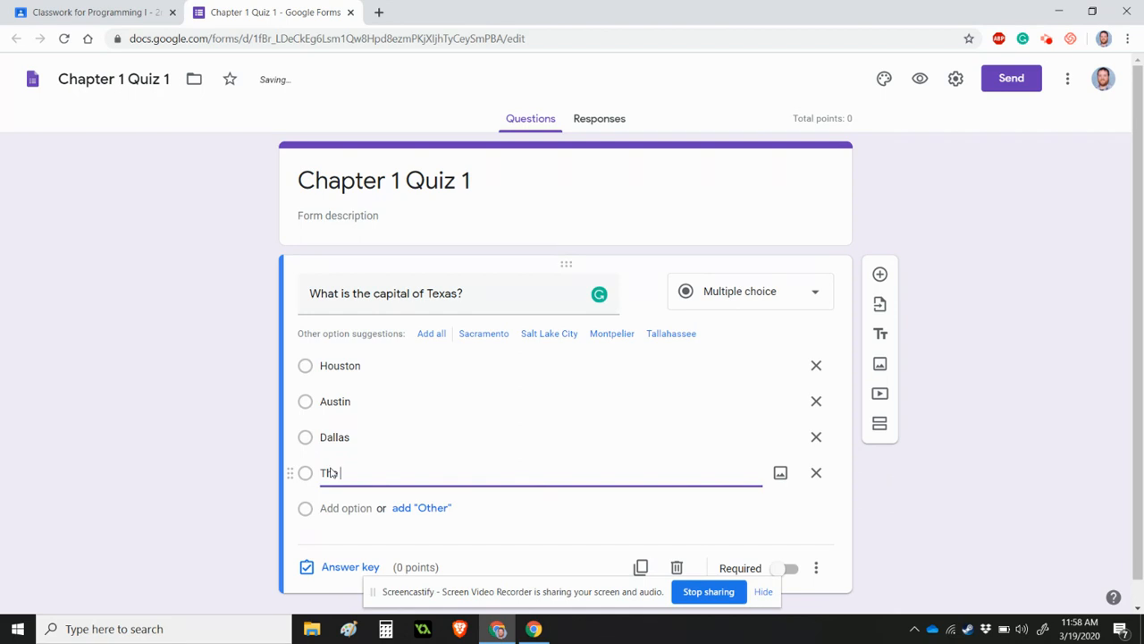
pyautogui.write('e c')
pyautogui.press('BackSpace')
pyautogui.press('BackSpace')
pyautogui.write("letter 'T'")
pyautogui.click(966, 485)
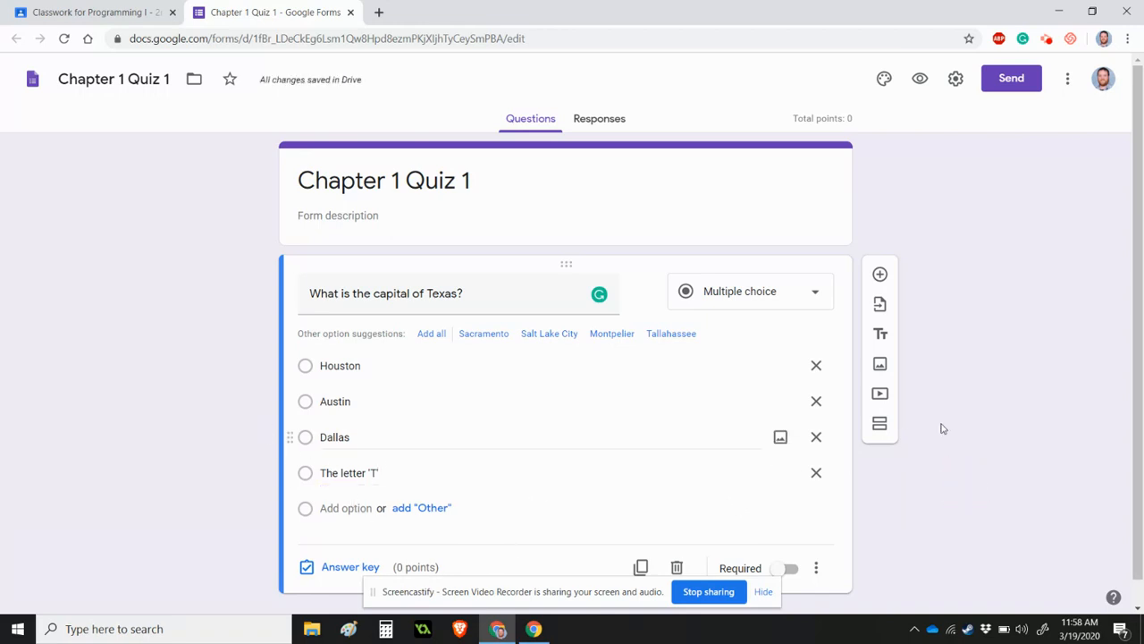
pyautogui.scroll(-1, 947, 433)
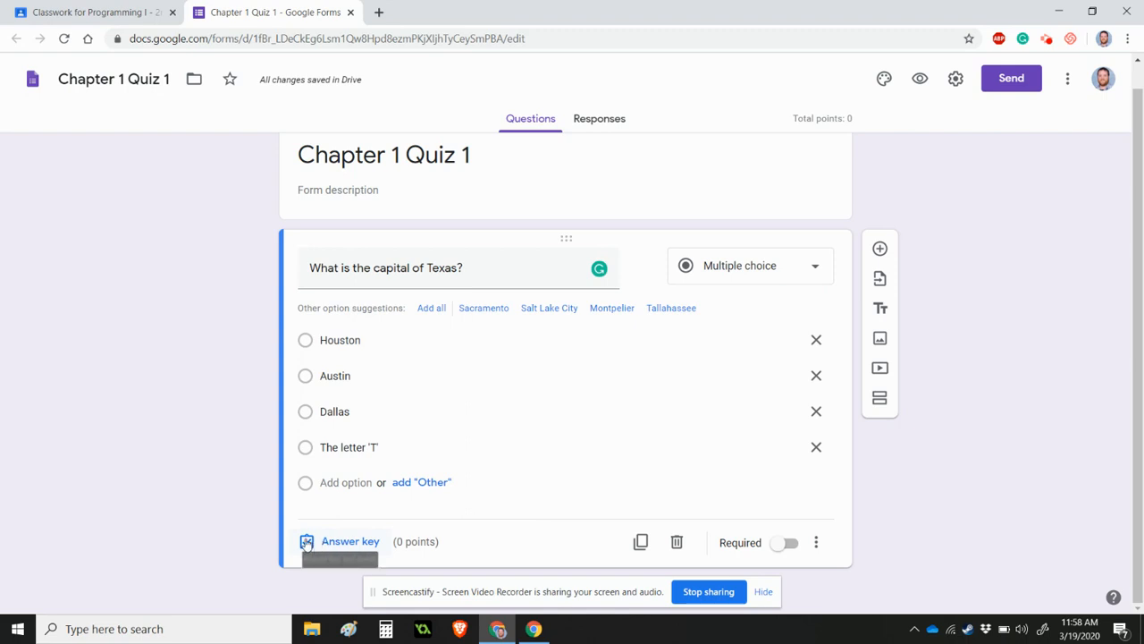
pyautogui.click(784, 545)
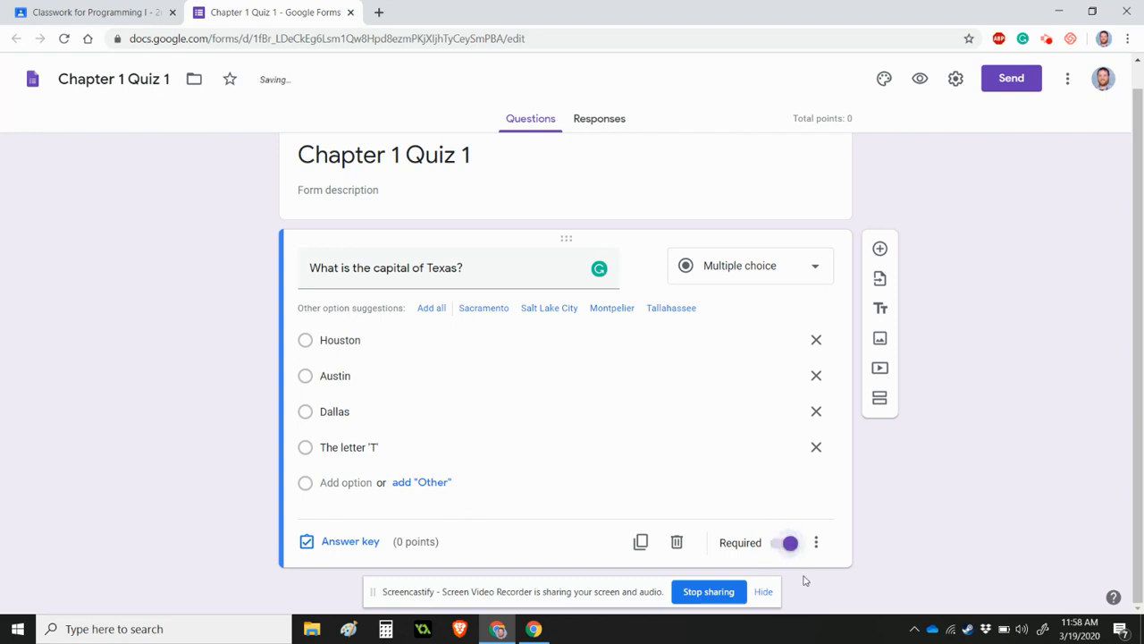
pyautogui.click(786, 547)
pyautogui.click(785, 547)
pyautogui.click(785, 547)
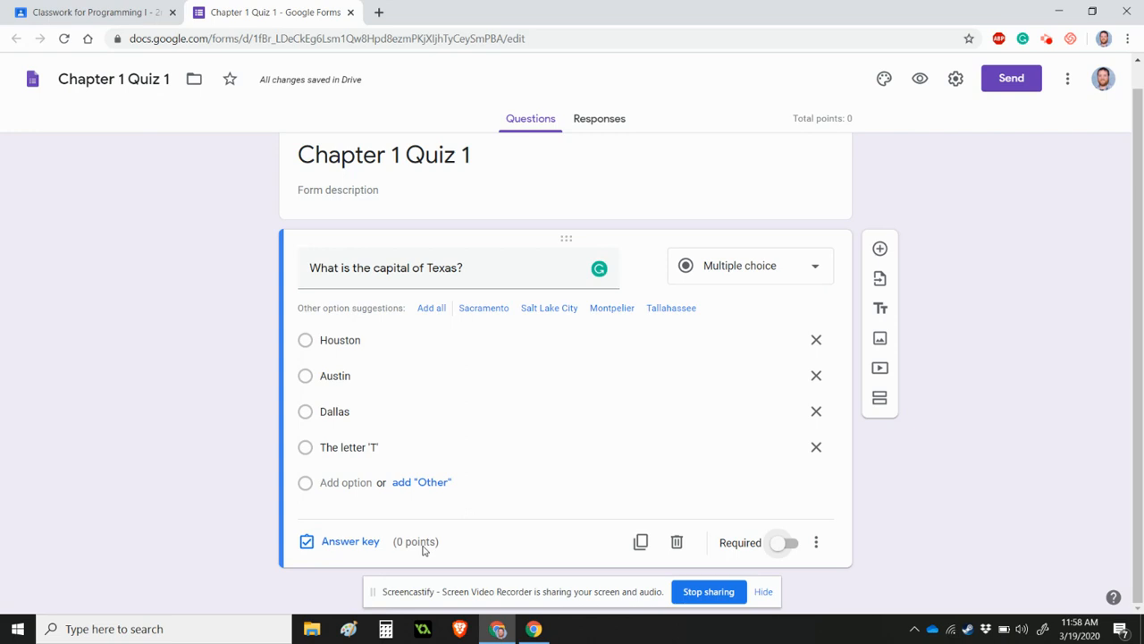
# Set the question's answer key to Austin as the correct answer, worth 1 point
pyautogui.click(338, 542)
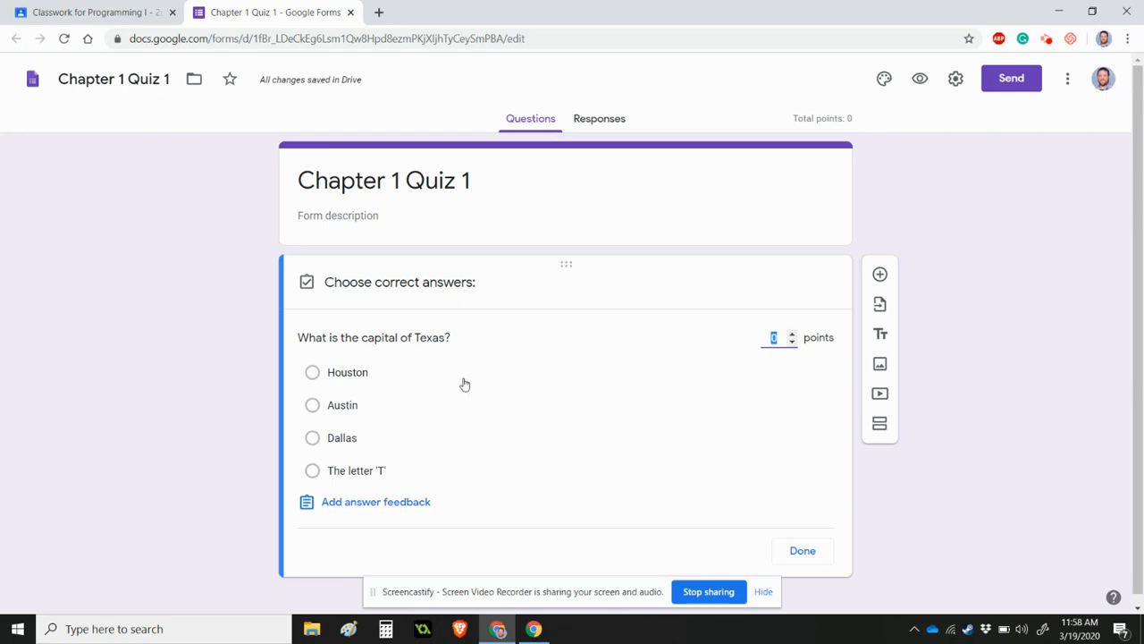
pyautogui.click(313, 406)
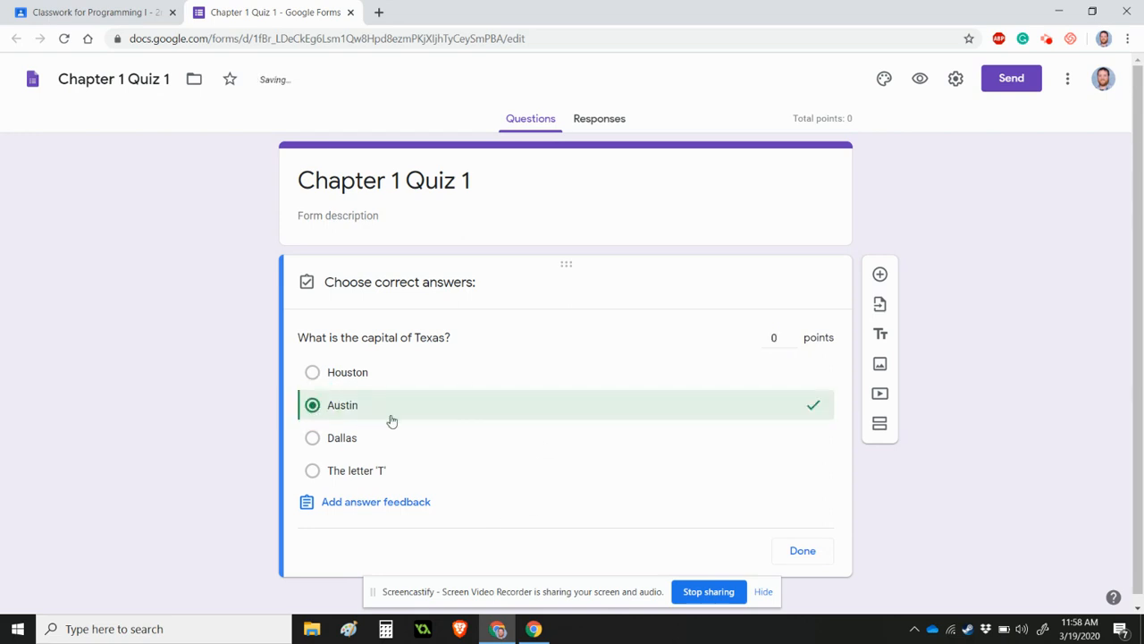
pyautogui.click(791, 333)
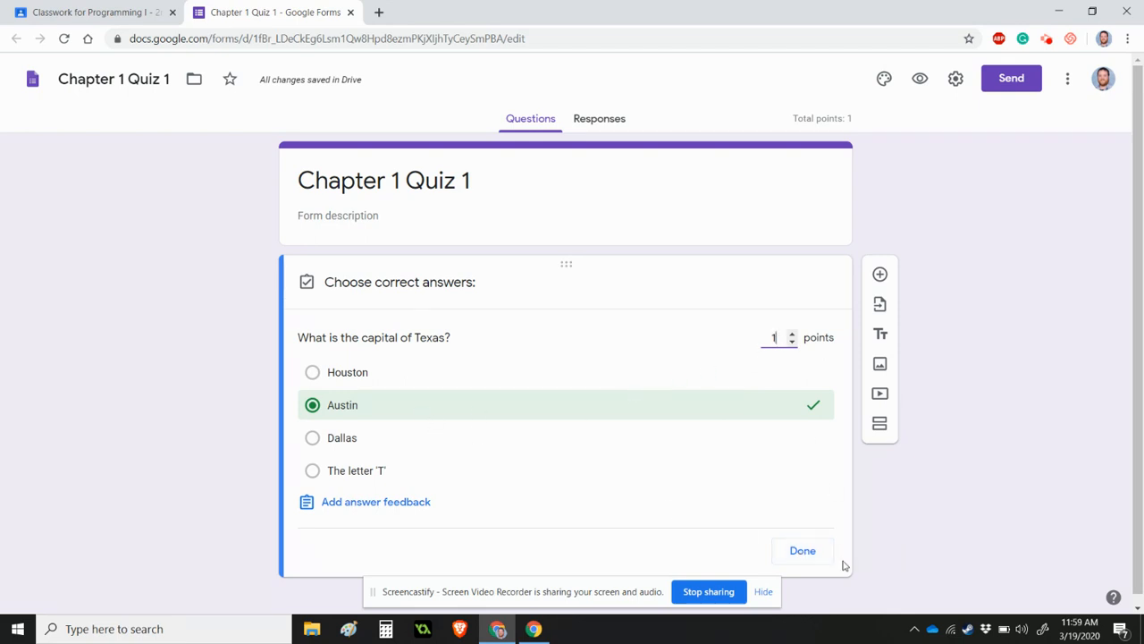
pyautogui.click(809, 552)
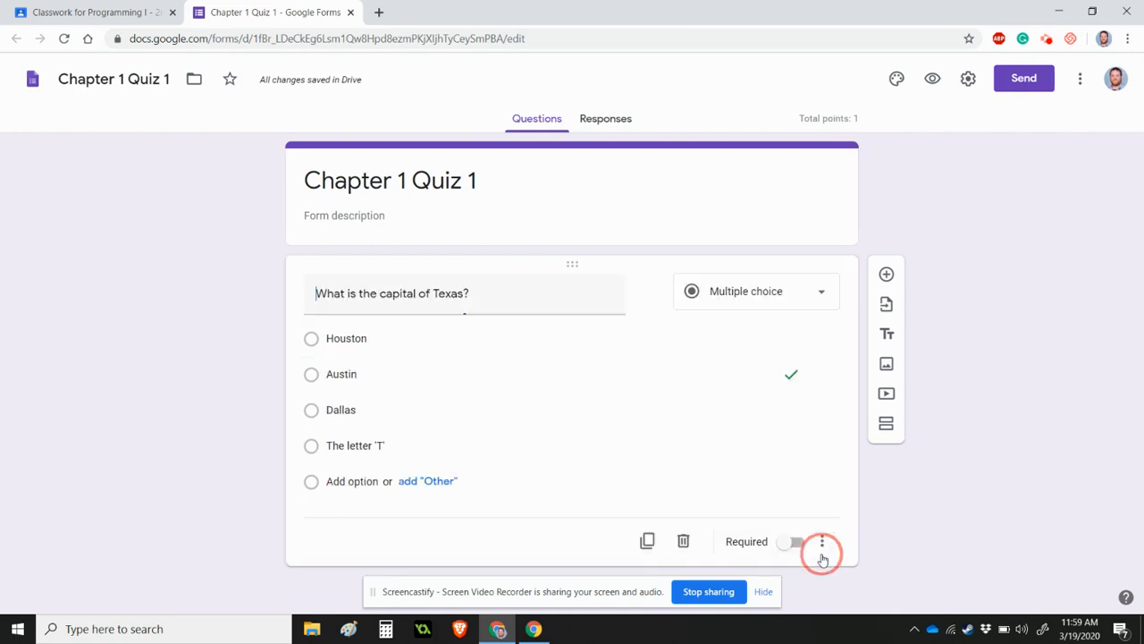
pyautogui.click(764, 591)
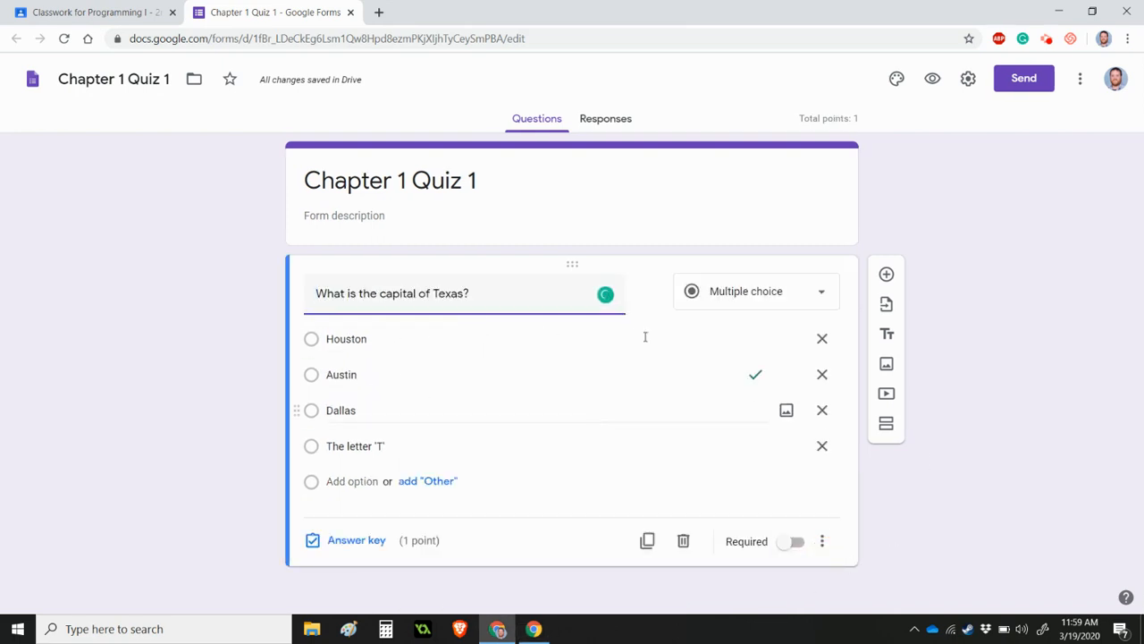
# Add a second multiple-choice question worded "Who is your teacher?"
pyautogui.click(885, 278)
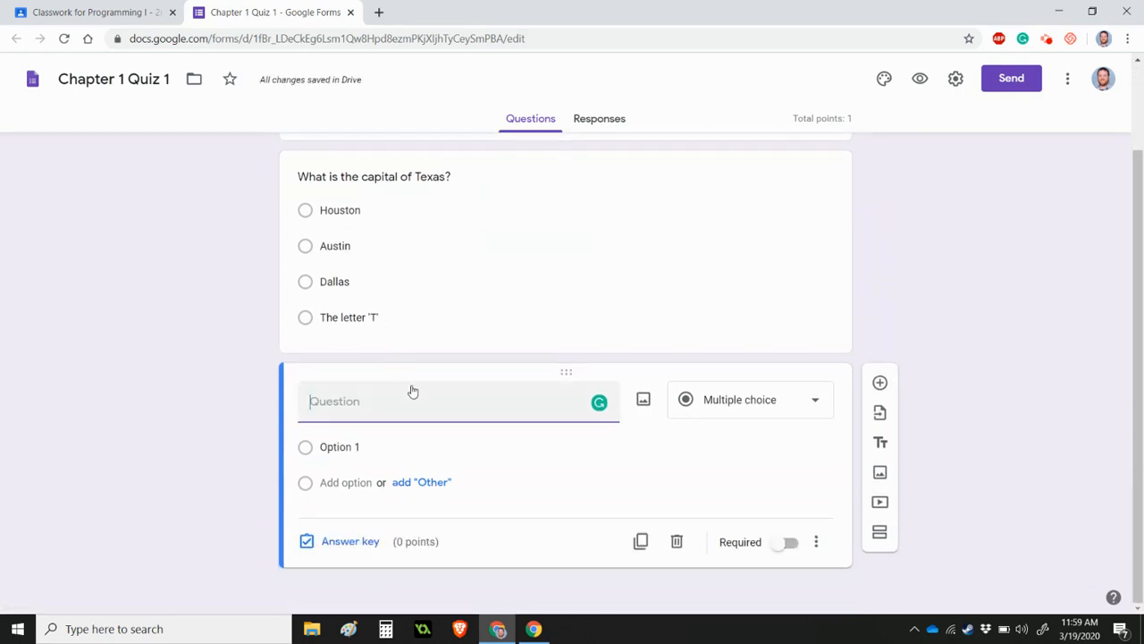
pyautogui.write('WHo')
pyautogui.press('BackSpace')
pyautogui.press('BackSpace')
pyautogui.press('BackSpace')
pyautogui.write('o is your teacher?')
pyautogui.click(645, 402)
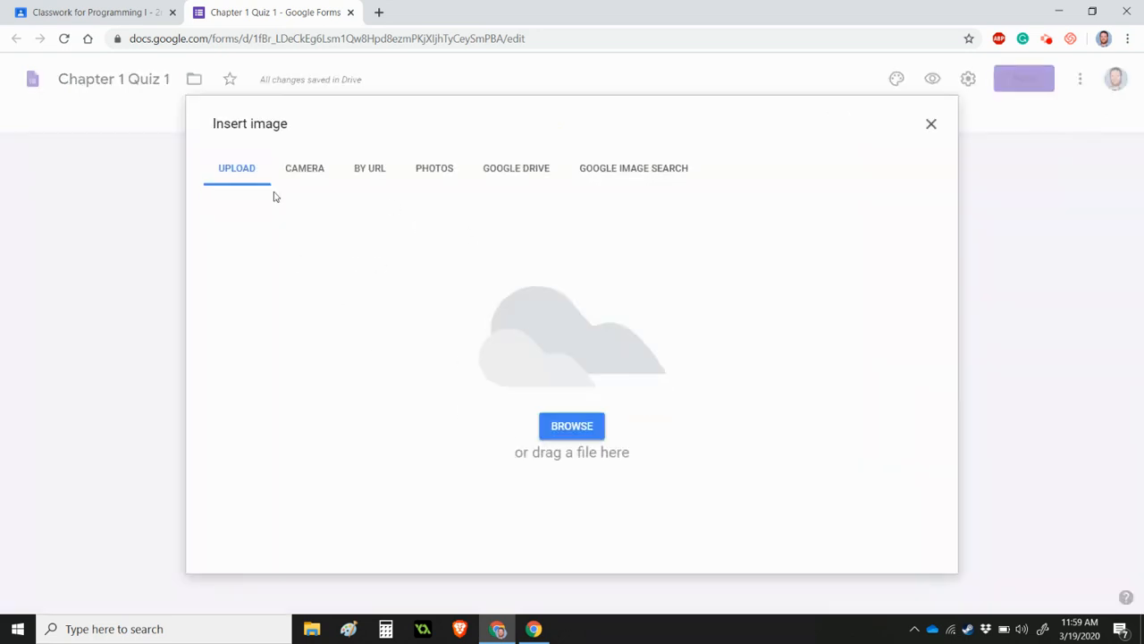
pyautogui.click(930, 125)
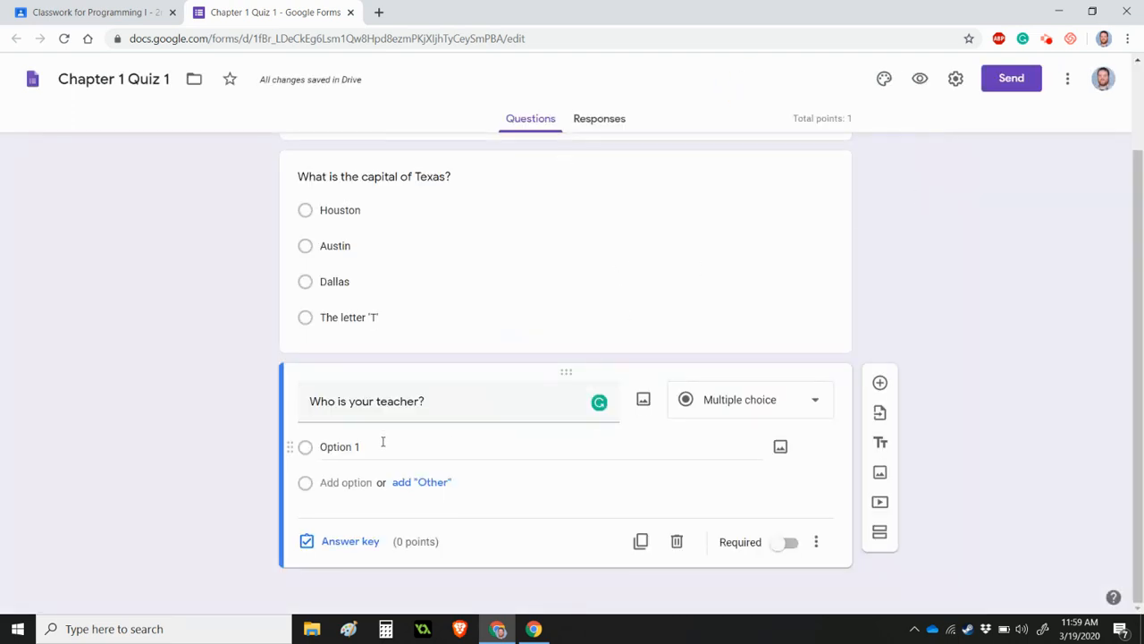
# Add the JFIF picture from the computer's Desktop to the first answer option of the teacher question
pyautogui.click(784, 451)
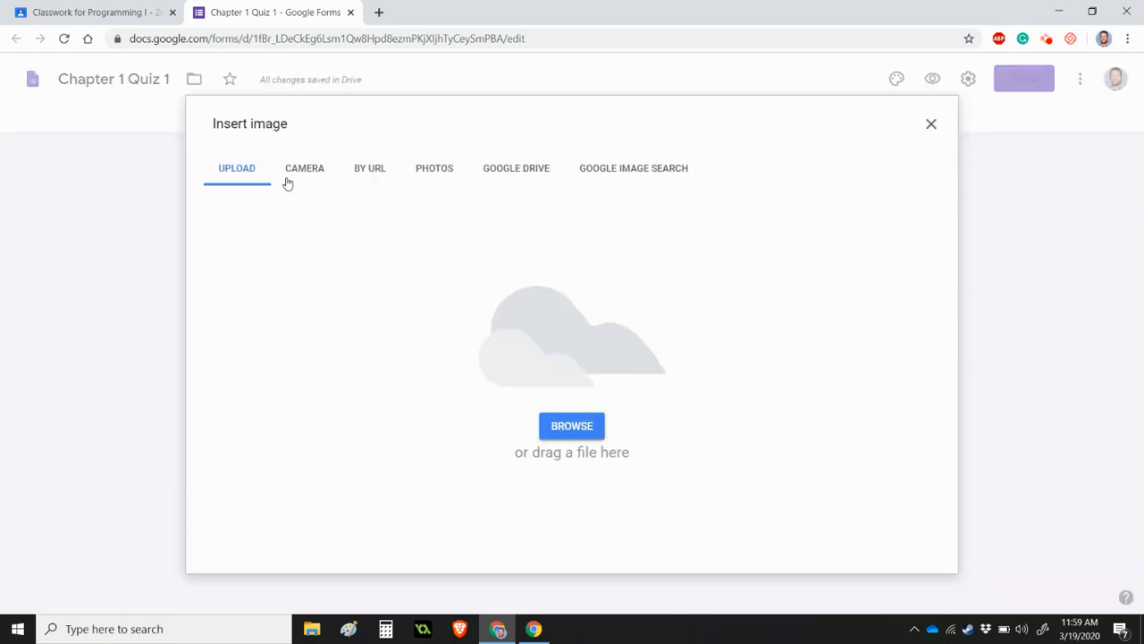
pyautogui.click(568, 427)
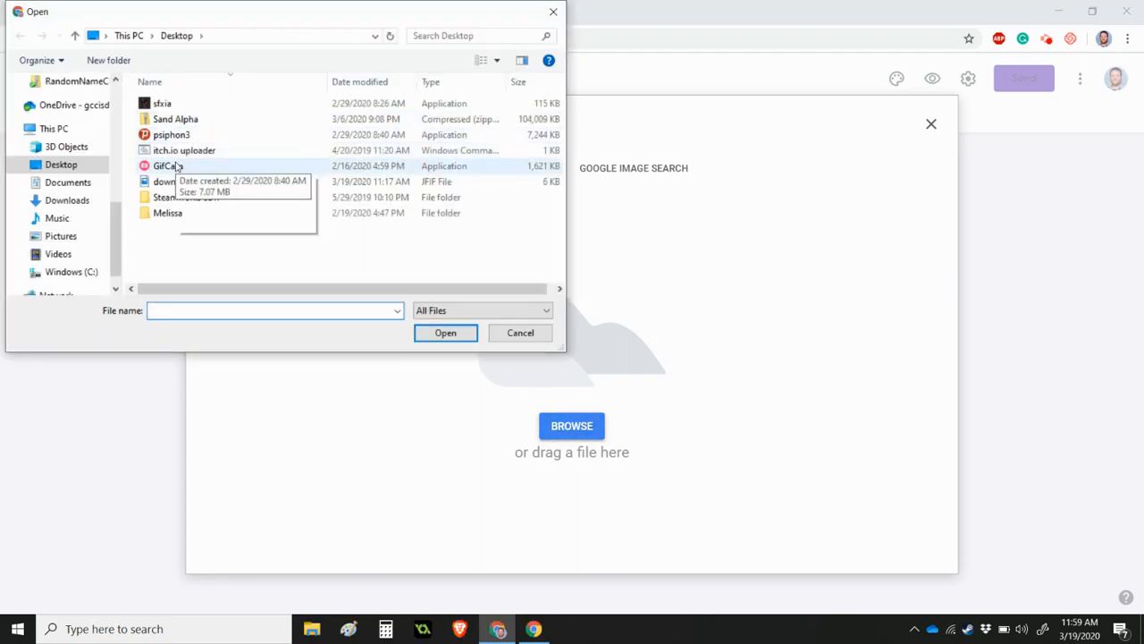
pyautogui.doubleClick(179, 182)
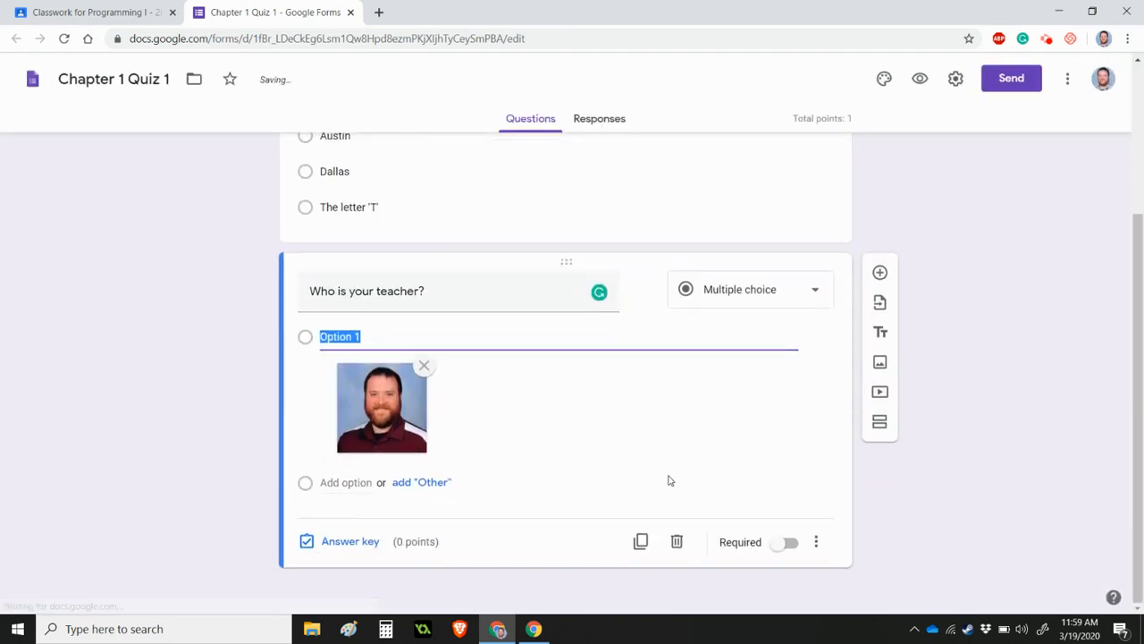
# Add a second answer option with the image download (1).jfif from Google Drive
pyautogui.click(364, 484)
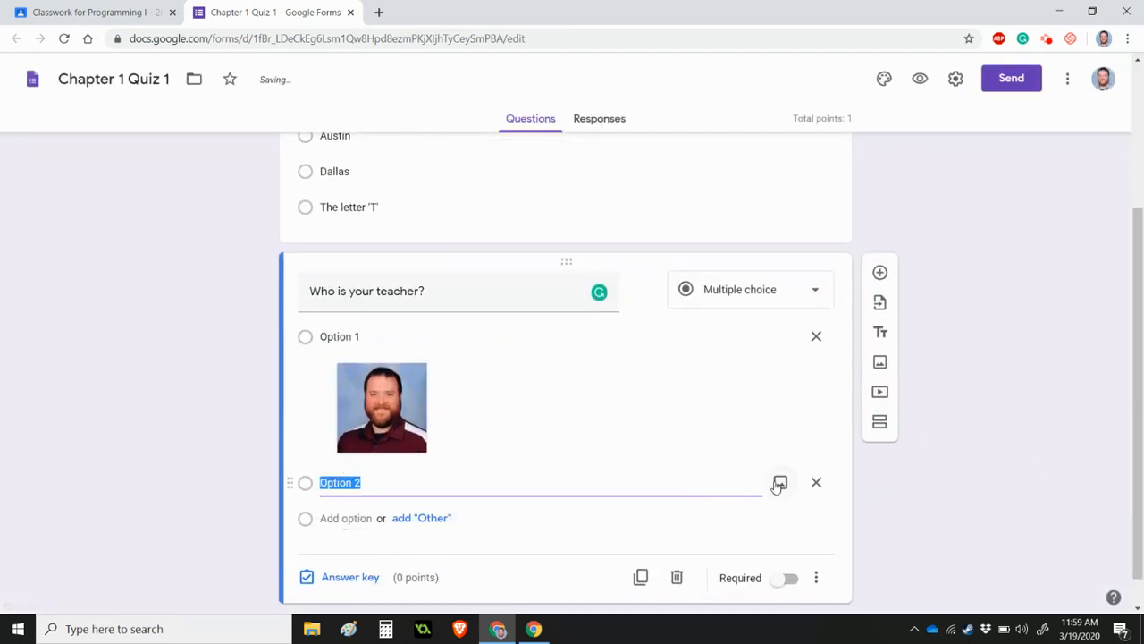
pyautogui.click(779, 484)
pyautogui.click(528, 170)
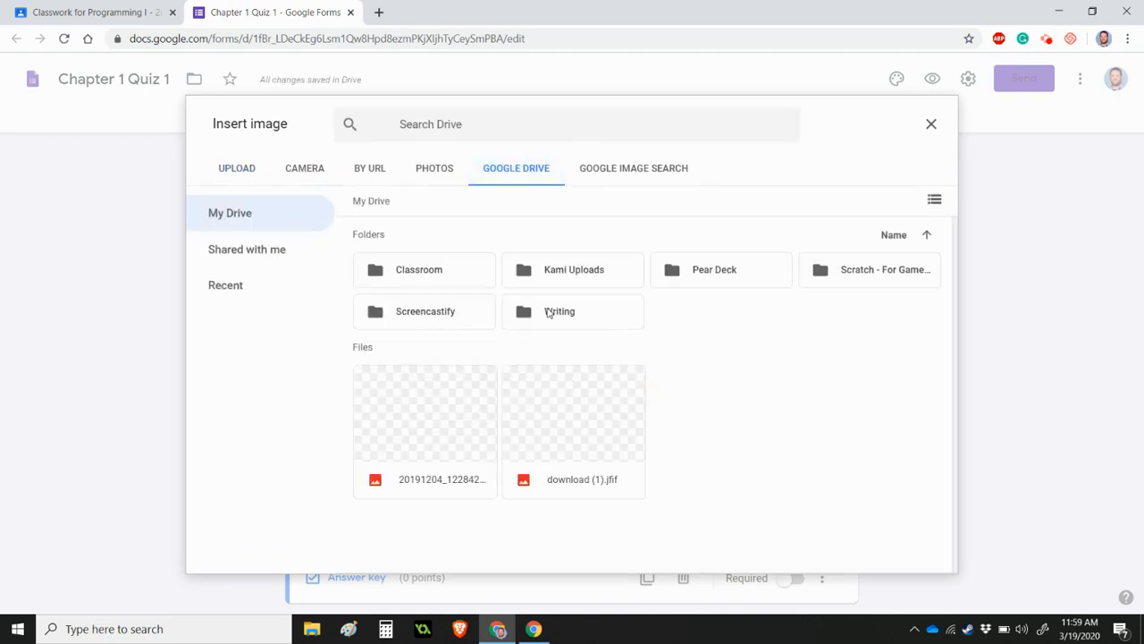
pyautogui.doubleClick(539, 413)
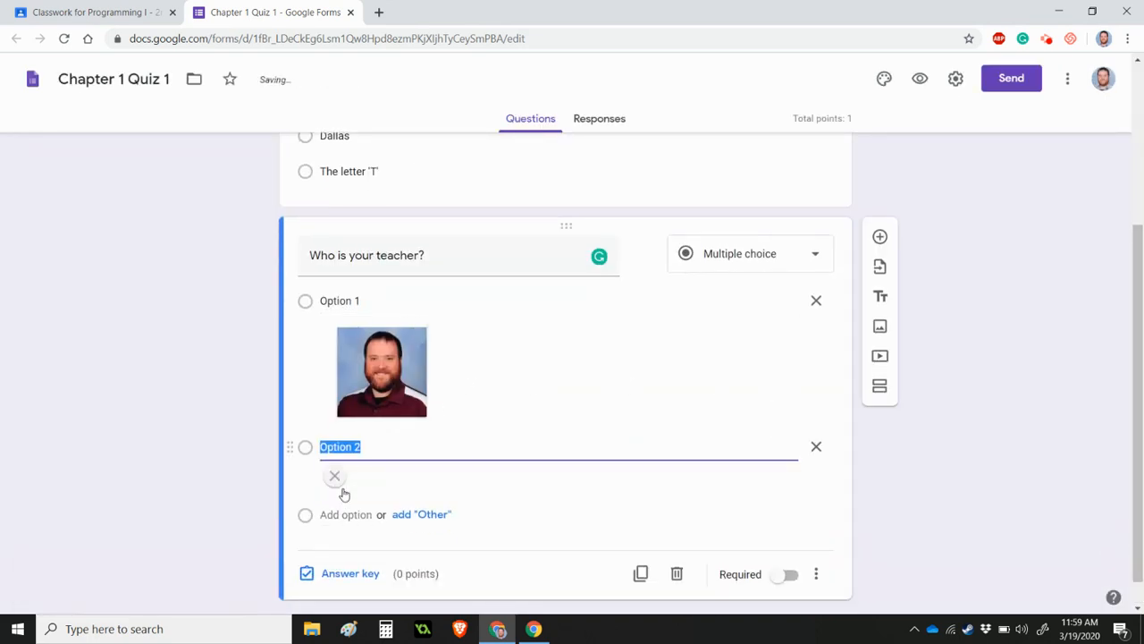
# Add a third answer option with the first picture from a Google image search for "mr t"
pyautogui.click(353, 518)
pyautogui.click(340, 481)
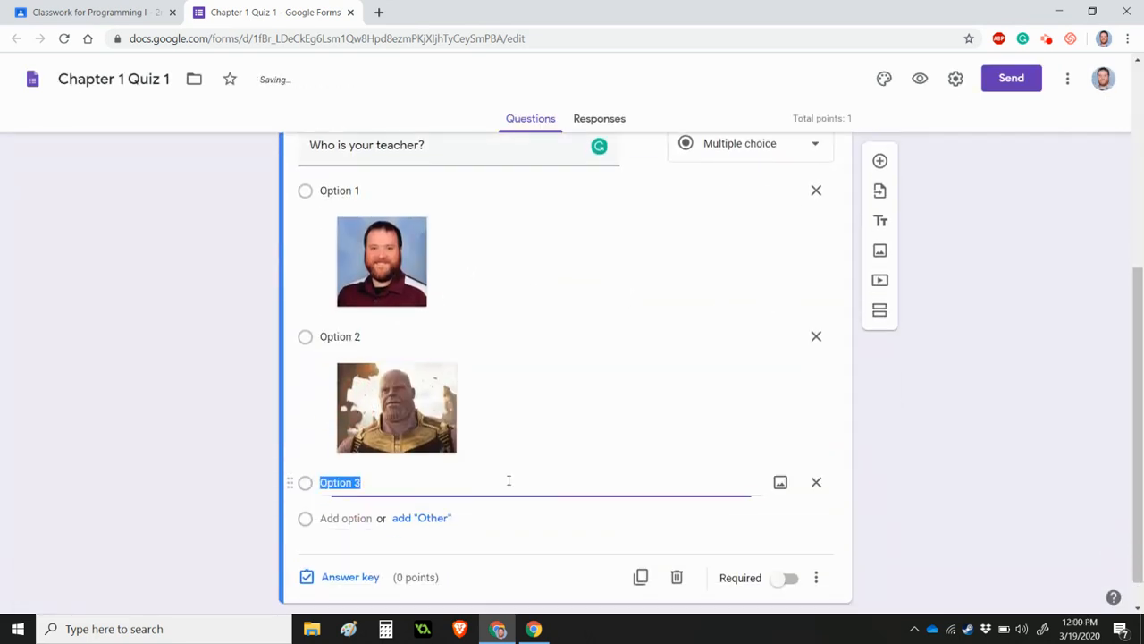
pyautogui.click(782, 485)
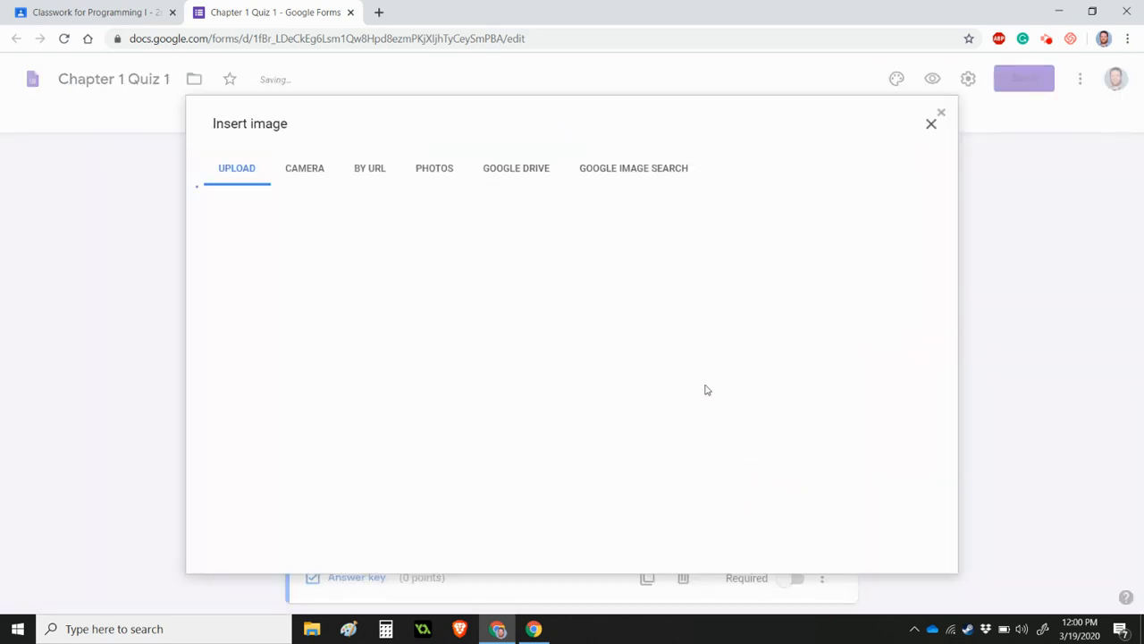
pyautogui.click(630, 173)
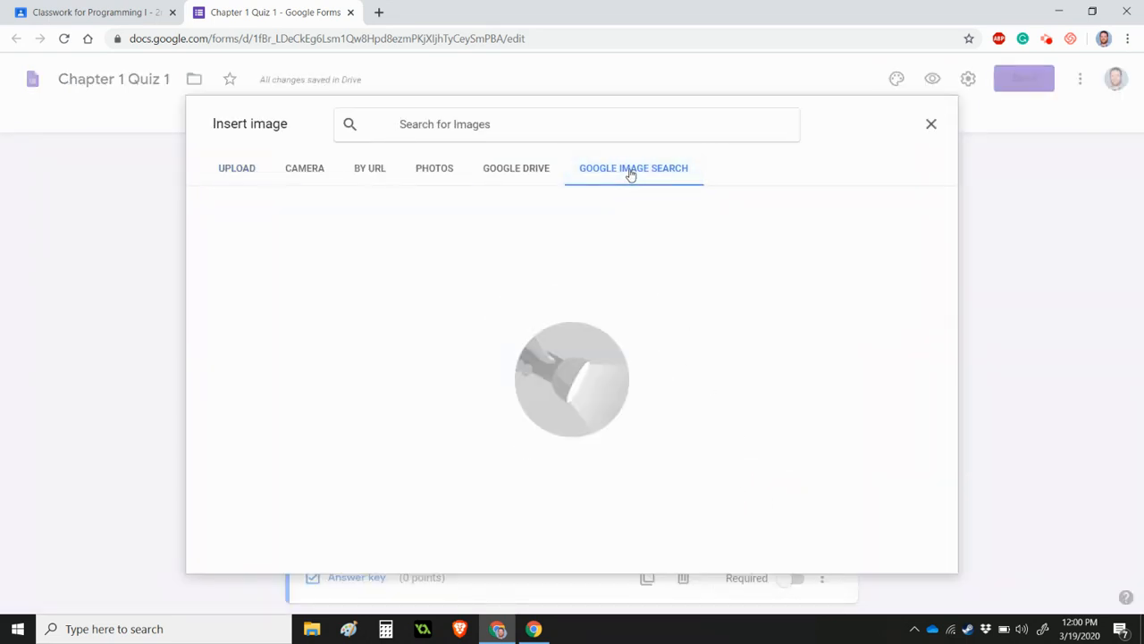
pyautogui.write('mr t')
pyautogui.press('Return')
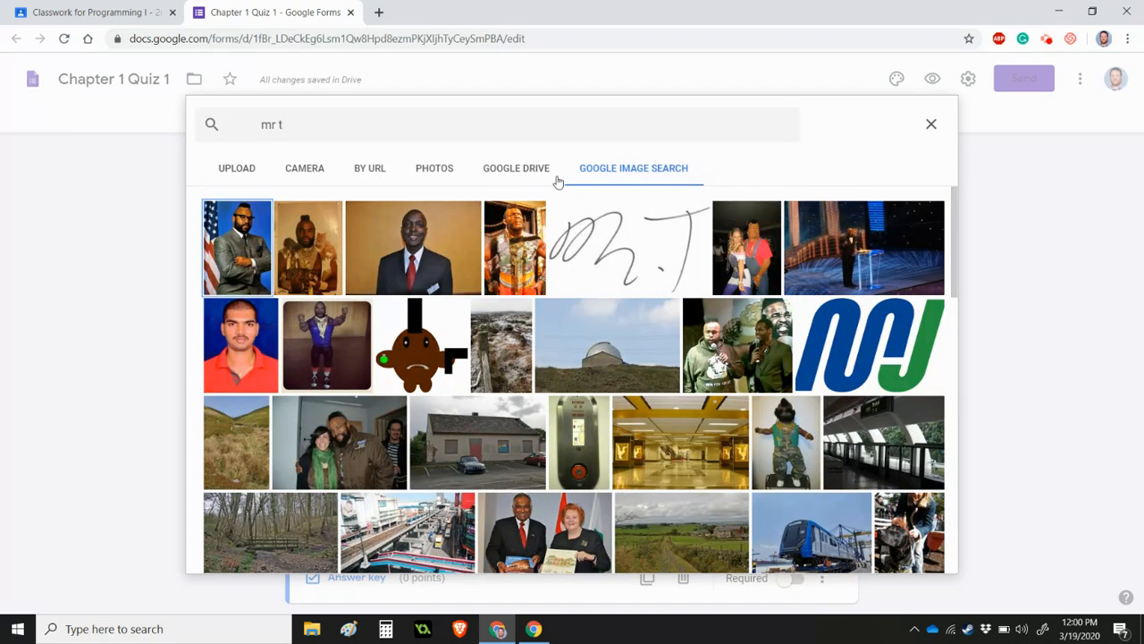
pyautogui.doubleClick(231, 281)
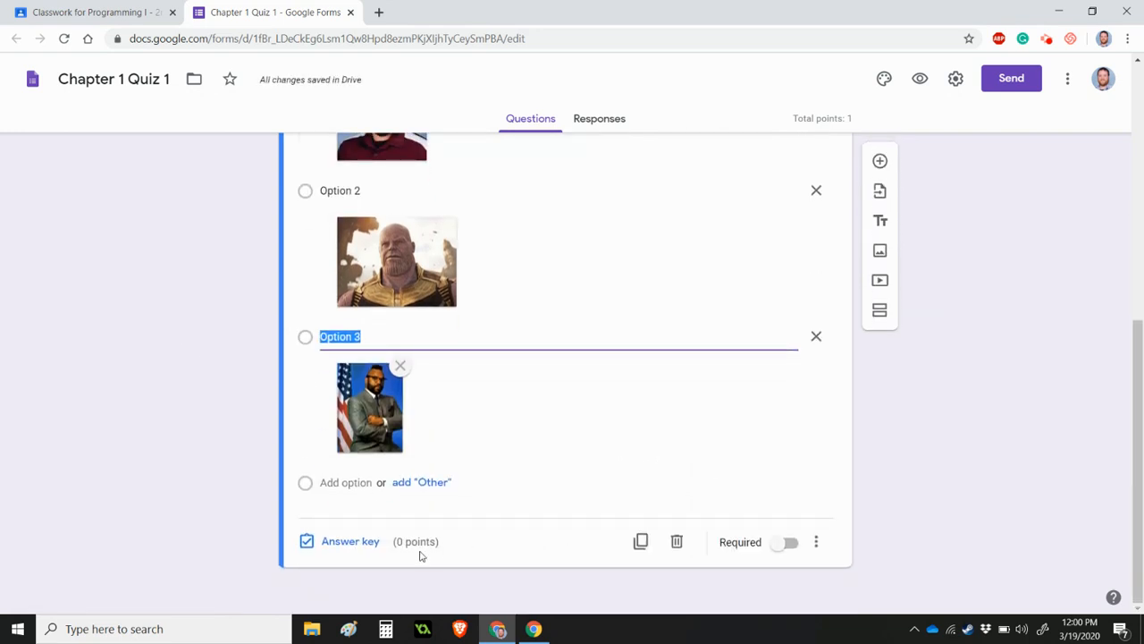
# Set the teacher question's answer key to Option 1, worth 1 point
pyautogui.click(360, 547)
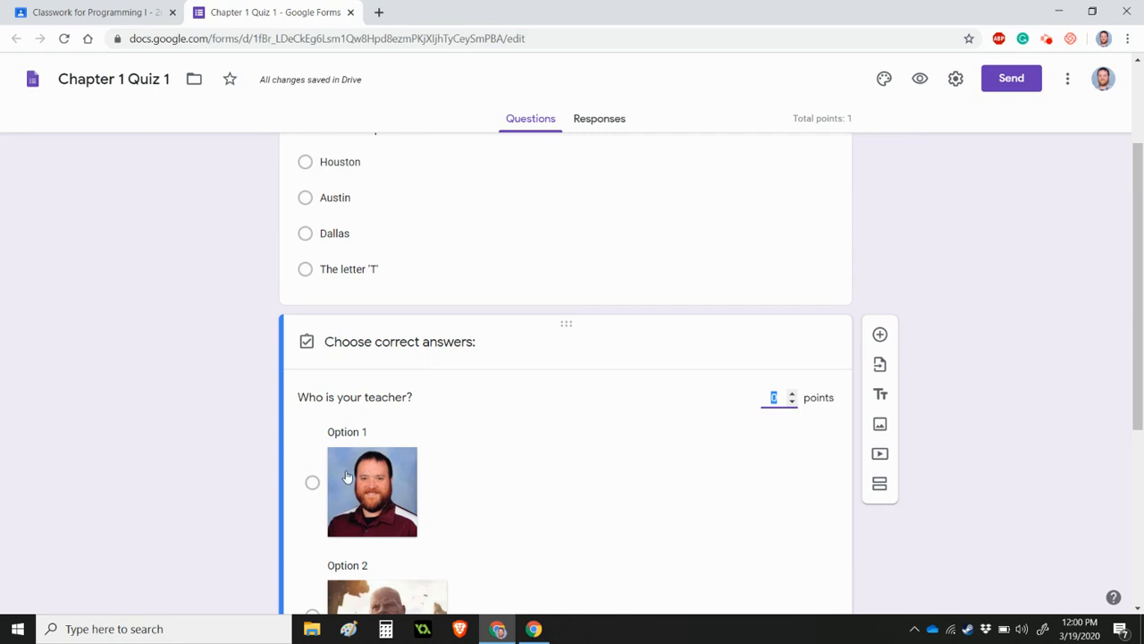
pyautogui.click(353, 476)
pyautogui.scroll(-2, 488, 468)
pyautogui.click(793, 248)
pyautogui.click(919, 401)
pyautogui.scroll(-2, 920, 403)
pyautogui.click(809, 540)
# In the form settings, turn on collecting email addresses and limit respondents to 1 response
pyautogui.scroll(2, 569, 384)
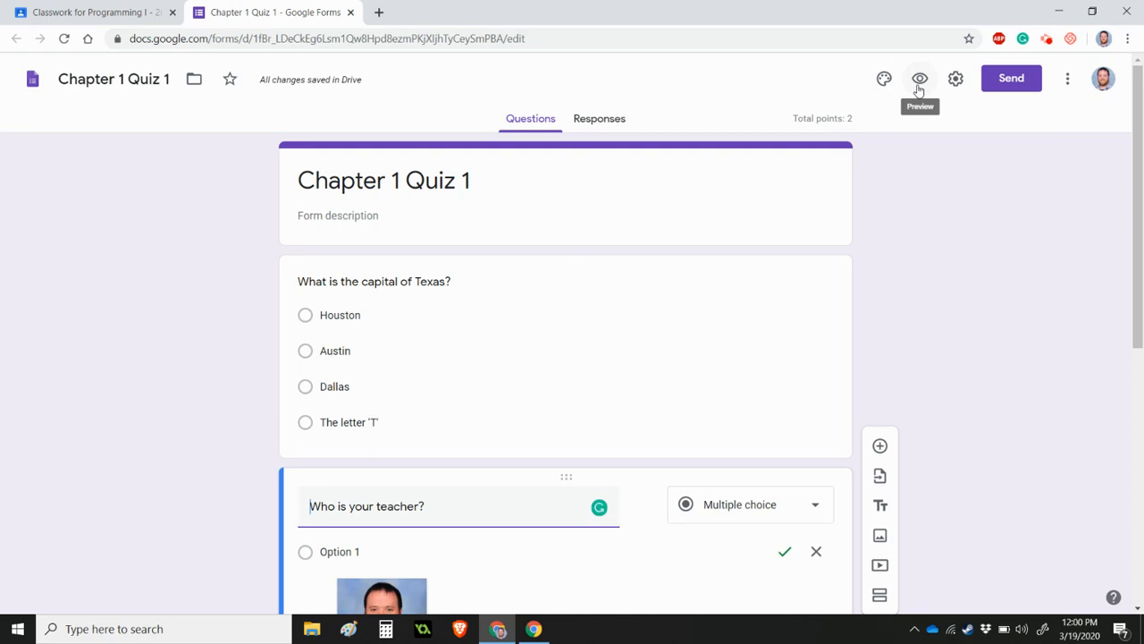
pyautogui.click(957, 85)
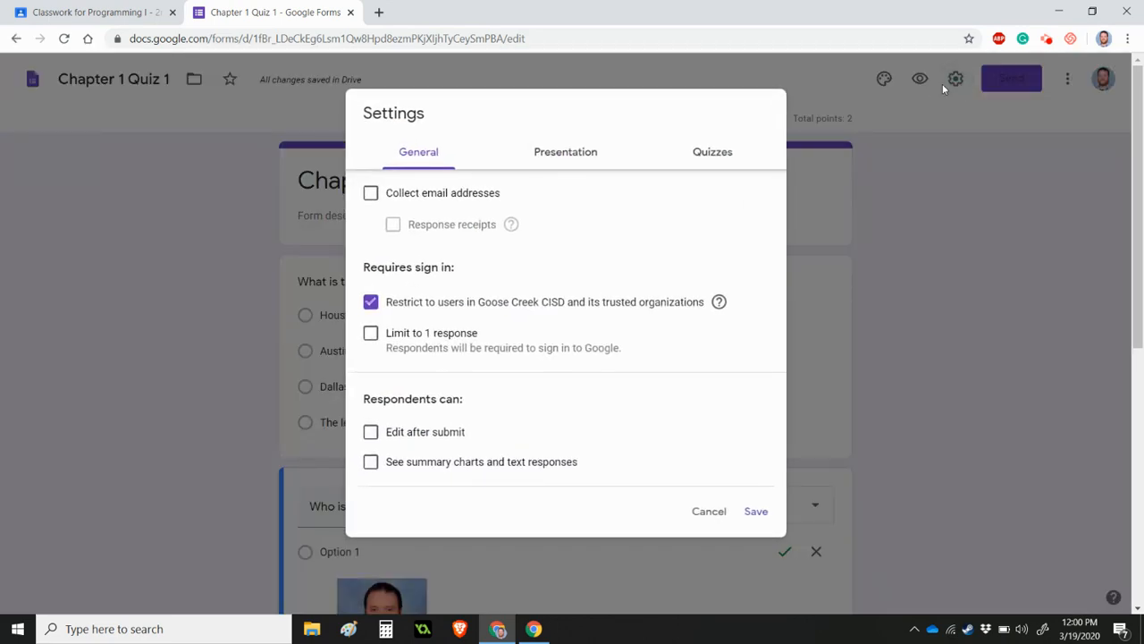
pyautogui.click(375, 198)
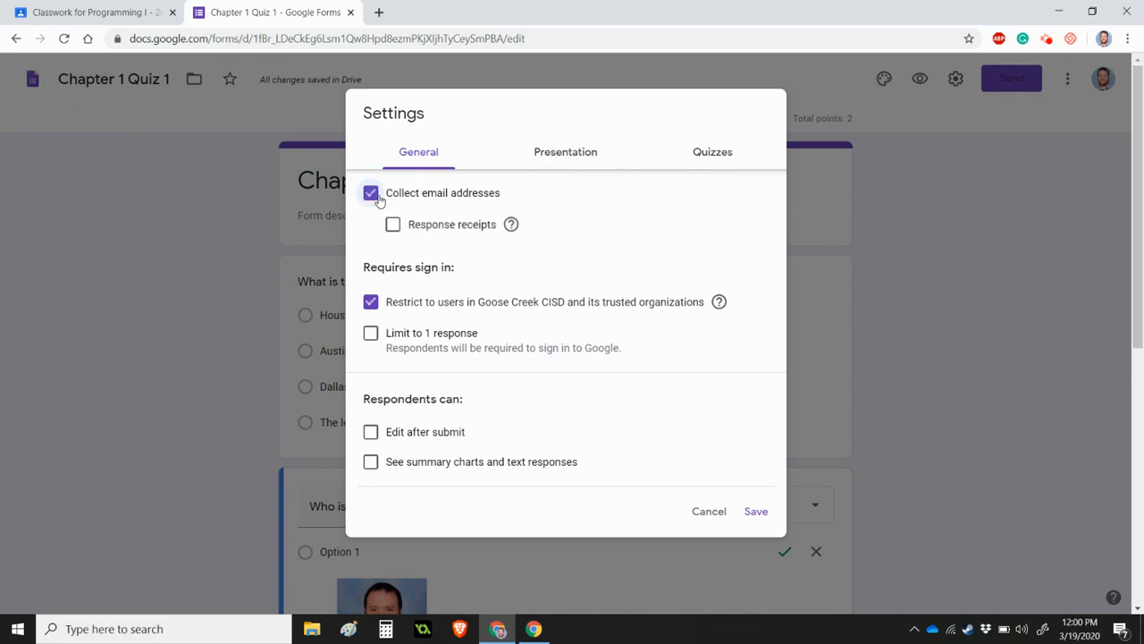
pyautogui.click(374, 196)
pyautogui.click(374, 196)
pyautogui.click(371, 335)
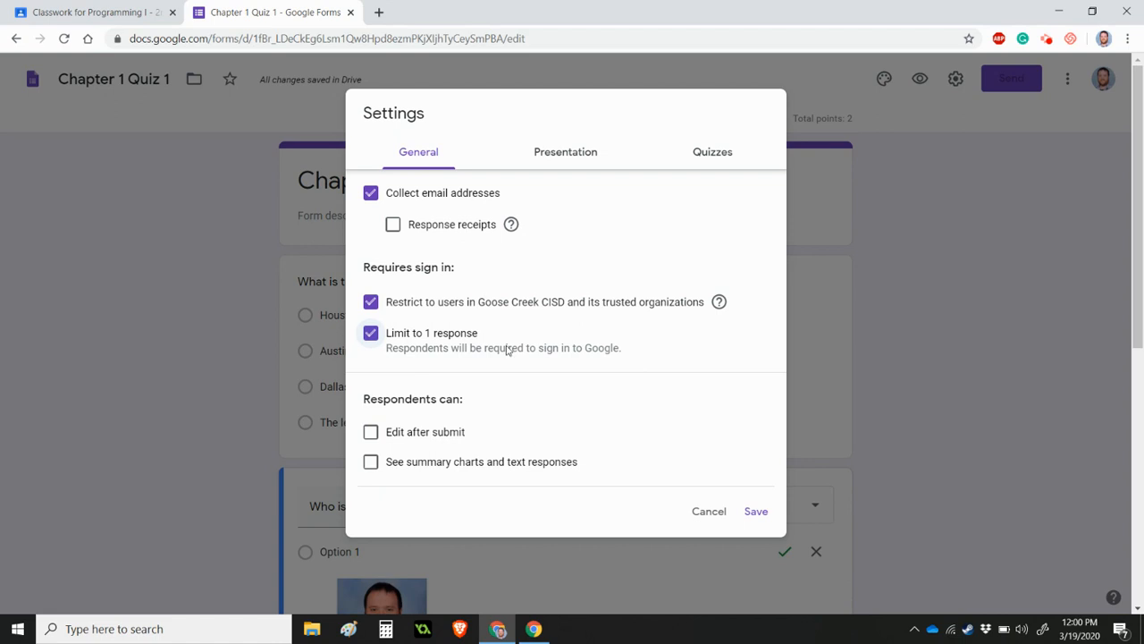
# Review the presentation settings and hide the correct answers from respondents in the quiz options
pyautogui.click(552, 168)
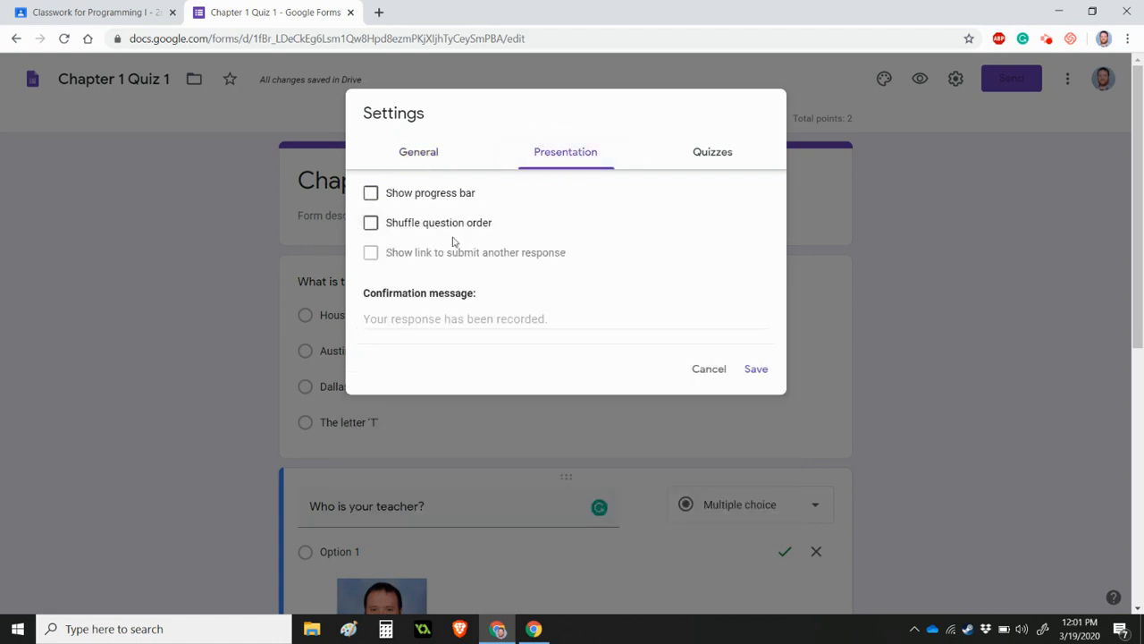
pyautogui.click(713, 161)
pyautogui.click(563, 147)
pyautogui.click(723, 163)
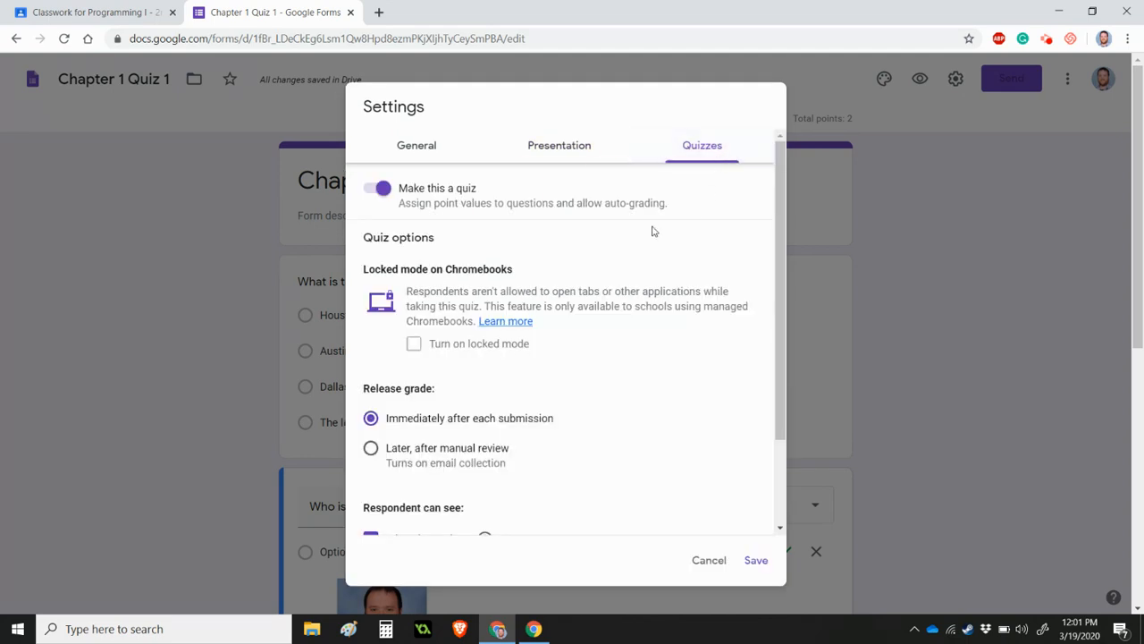
pyautogui.scroll(-3, 638, 236)
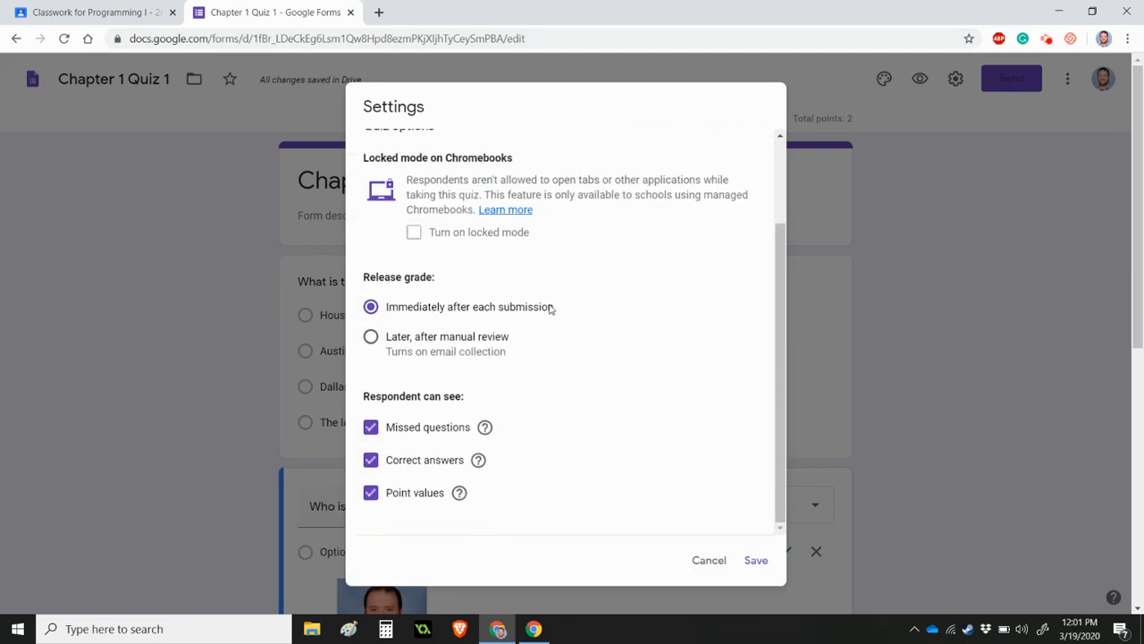
pyautogui.click(375, 466)
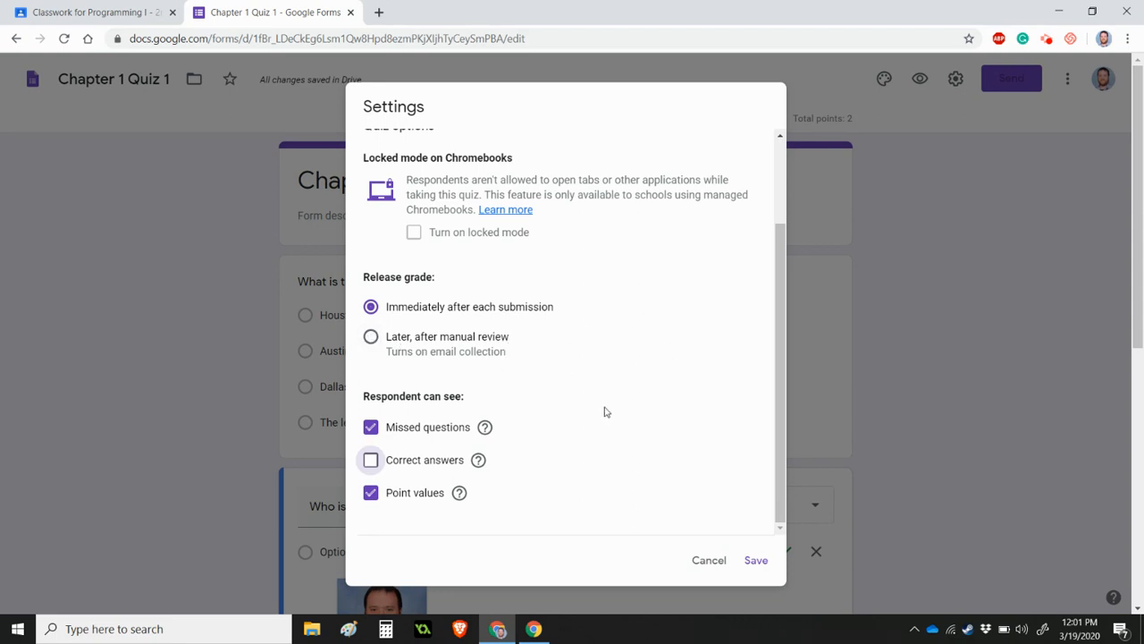
# Switch the respondents' Correct answers option back and save the form settings
pyautogui.scroll(3, 604, 411)
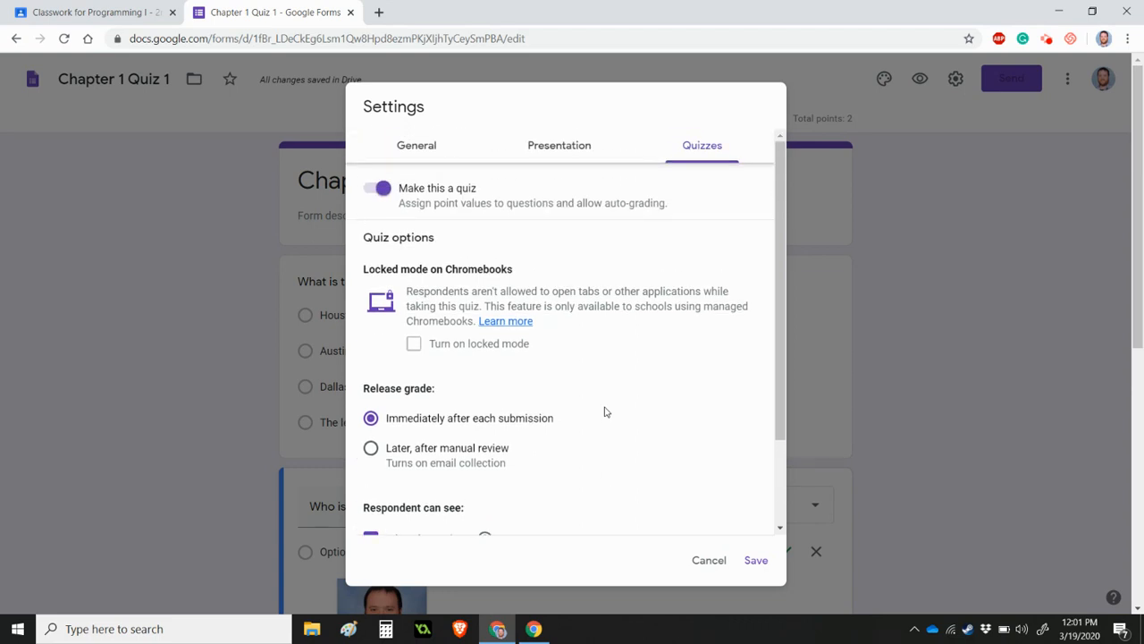
pyautogui.scroll(-3, 604, 411)
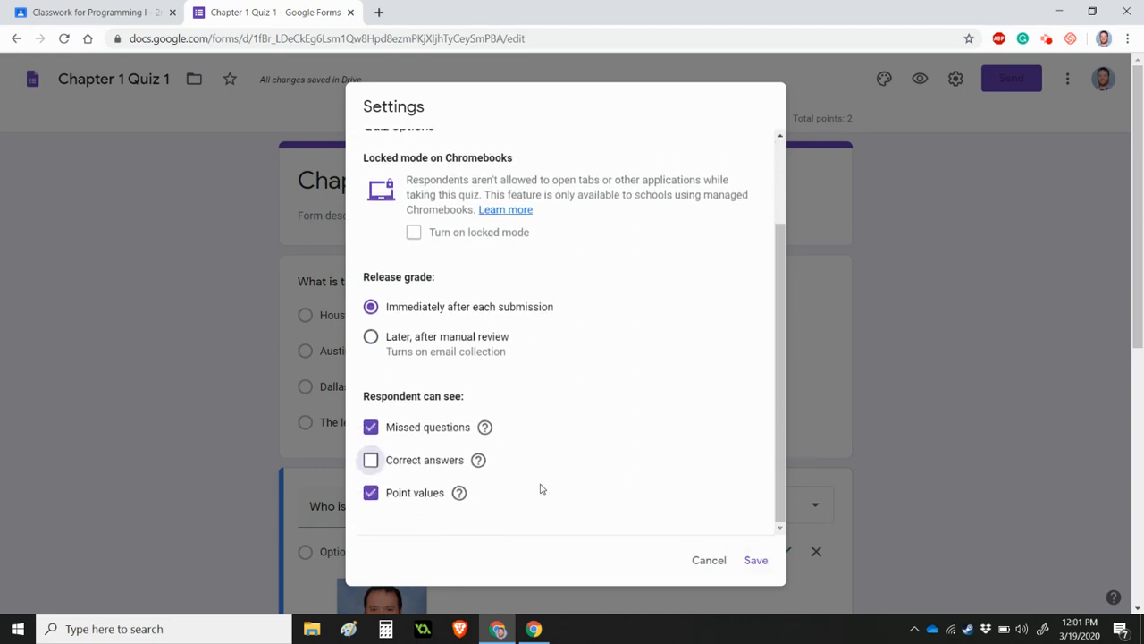
pyautogui.scroll(2, 605, 419)
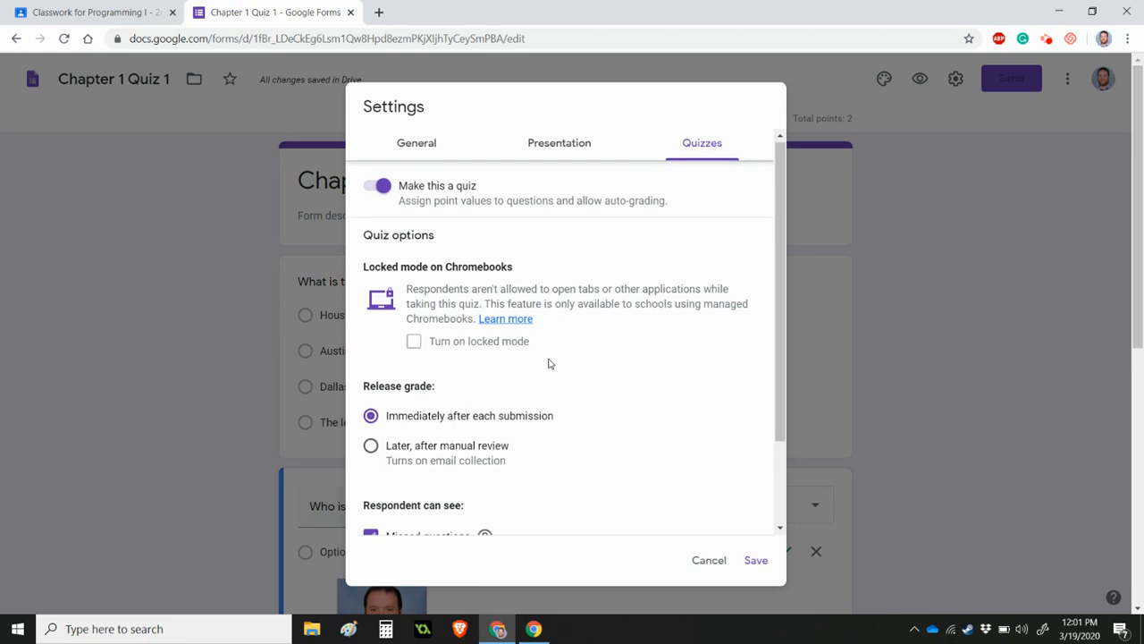
pyautogui.scroll(-3, 546, 357)
pyautogui.click(371, 459)
pyautogui.scroll(5, 435, 444)
pyautogui.click(416, 145)
pyautogui.scroll(-1, 523, 258)
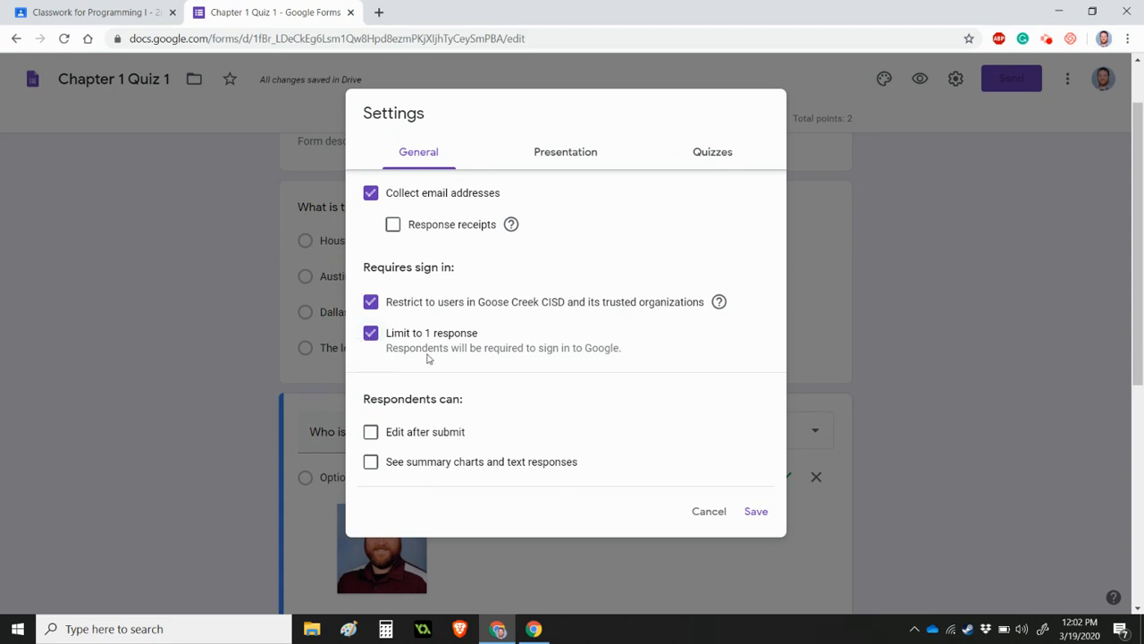
pyautogui.click(756, 513)
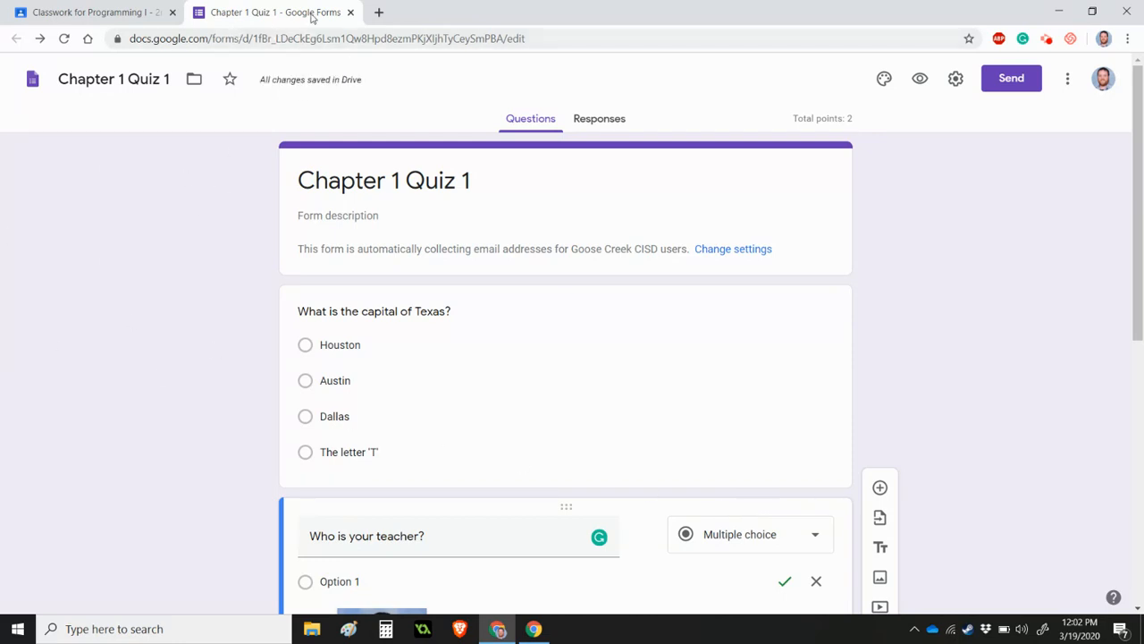
# Close the quiz form and assign the "Chapter 1 Quiz 1" assignment to the class
pyautogui.click(351, 12)
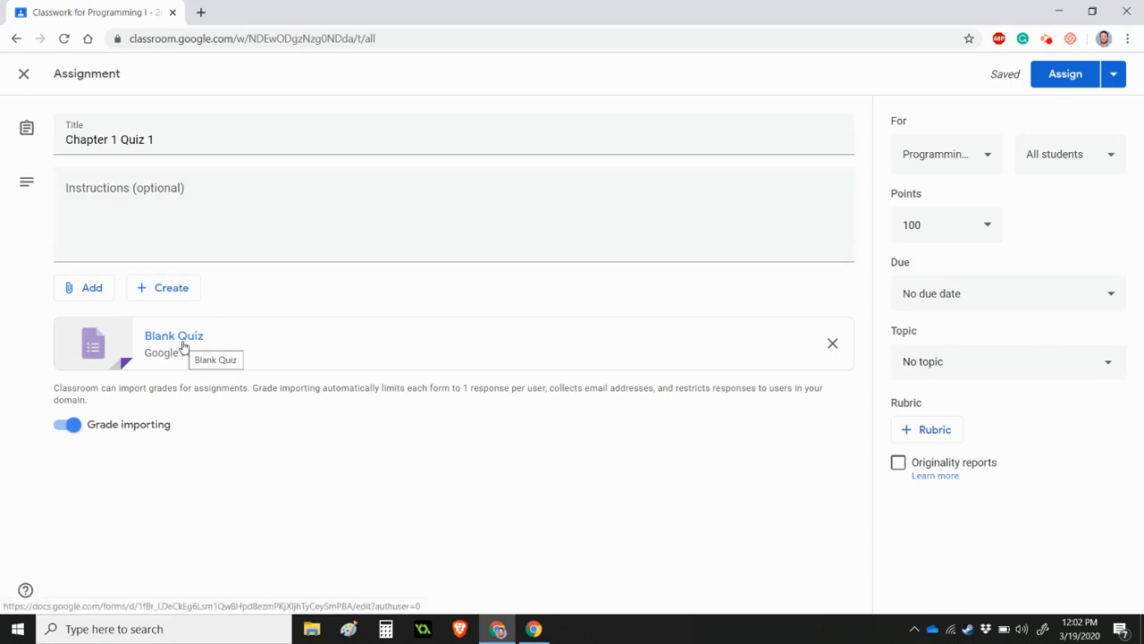
pyautogui.click(1063, 78)
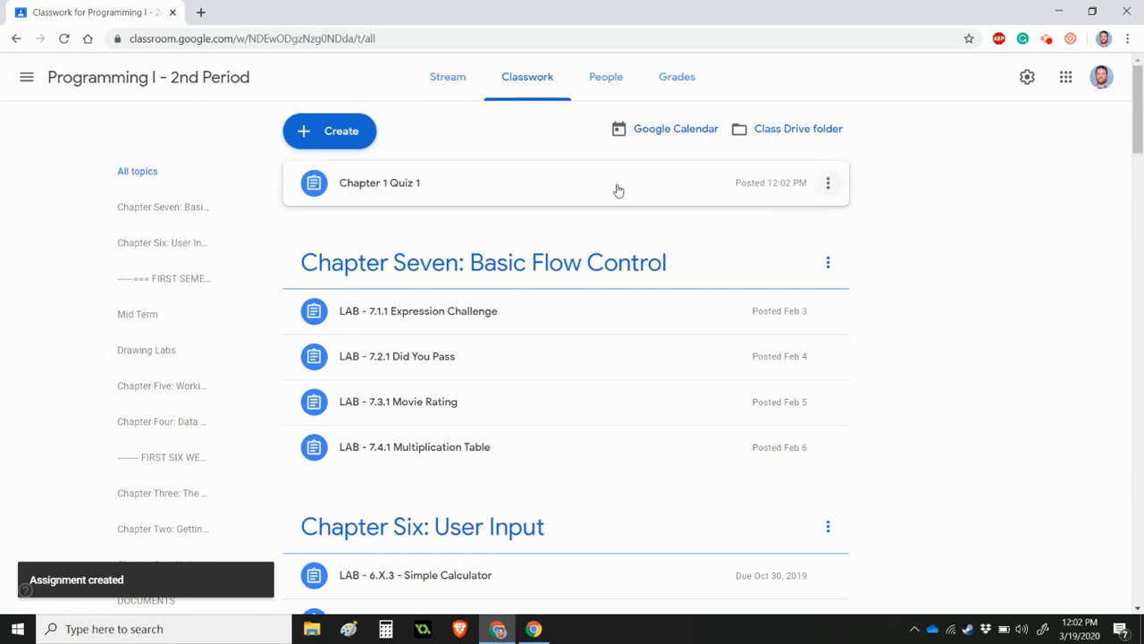
# Open the quiz from the posted Chapter 1 Quiz 1 assignment and submit a test response with Austin and Option 2
pyautogui.click(362, 186)
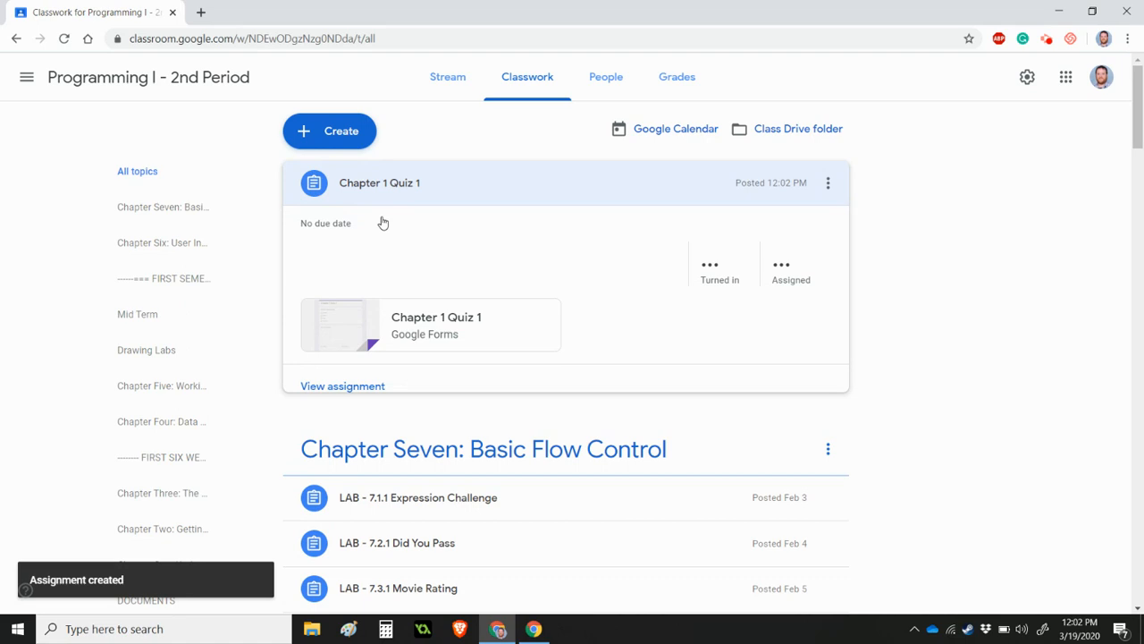
pyautogui.click(476, 322)
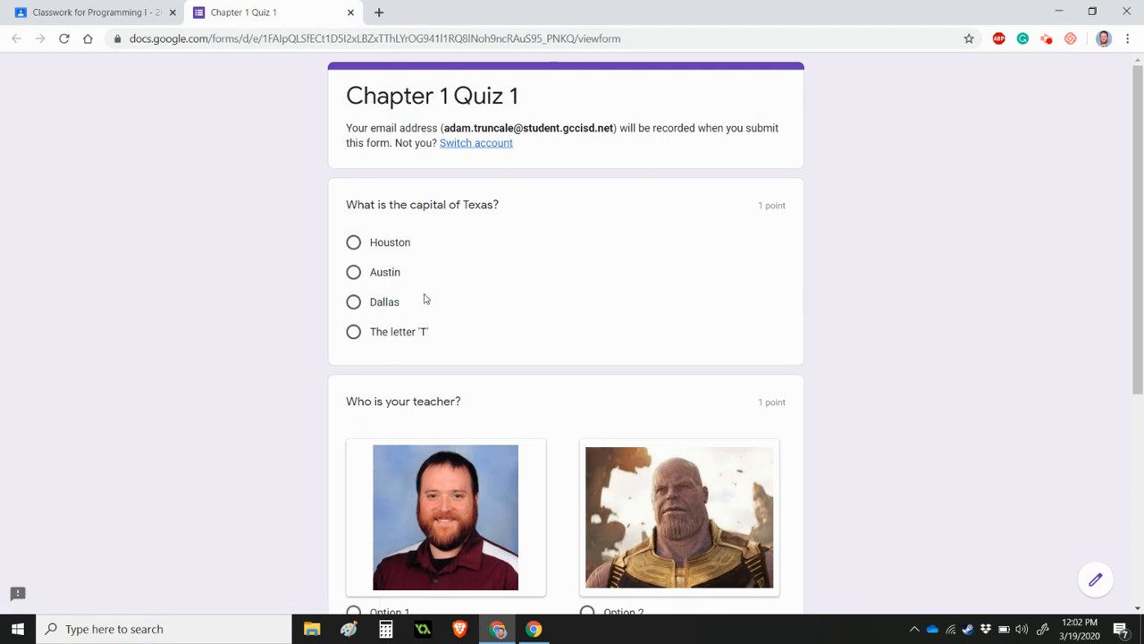
pyautogui.click(356, 273)
pyautogui.scroll(-3, 385, 325)
pyautogui.click(587, 389)
pyautogui.scroll(-2, 774, 426)
pyautogui.click(361, 505)
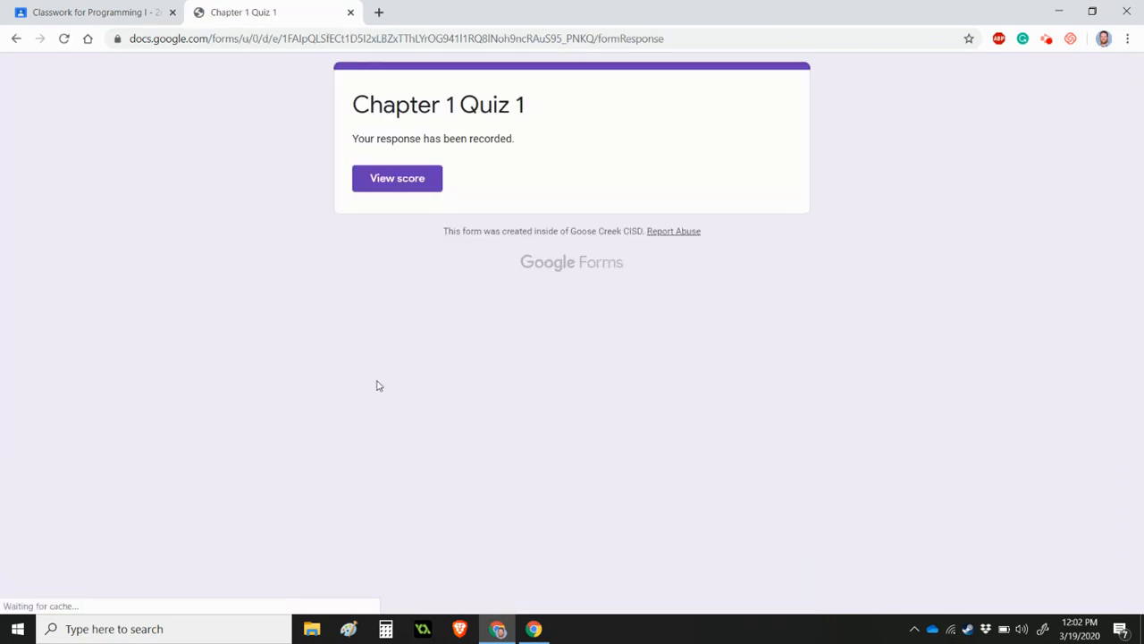
# View the score of the submitted response and review how both questions were graded
pyautogui.click(390, 191)
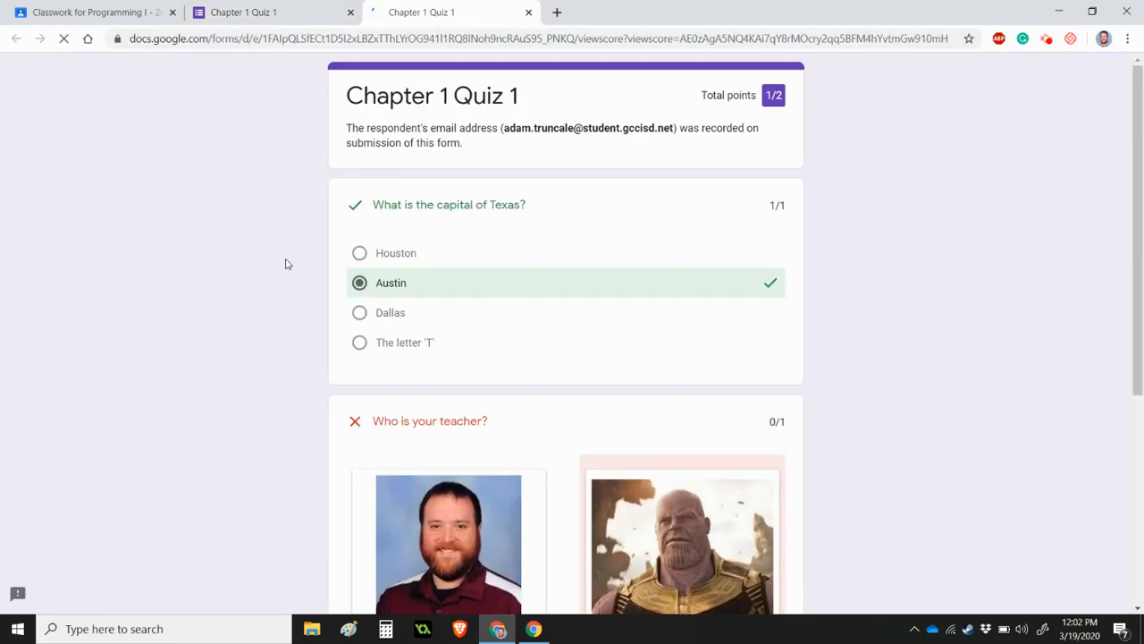
pyautogui.scroll(-3, 283, 263)
pyautogui.scroll(2, 639, 276)
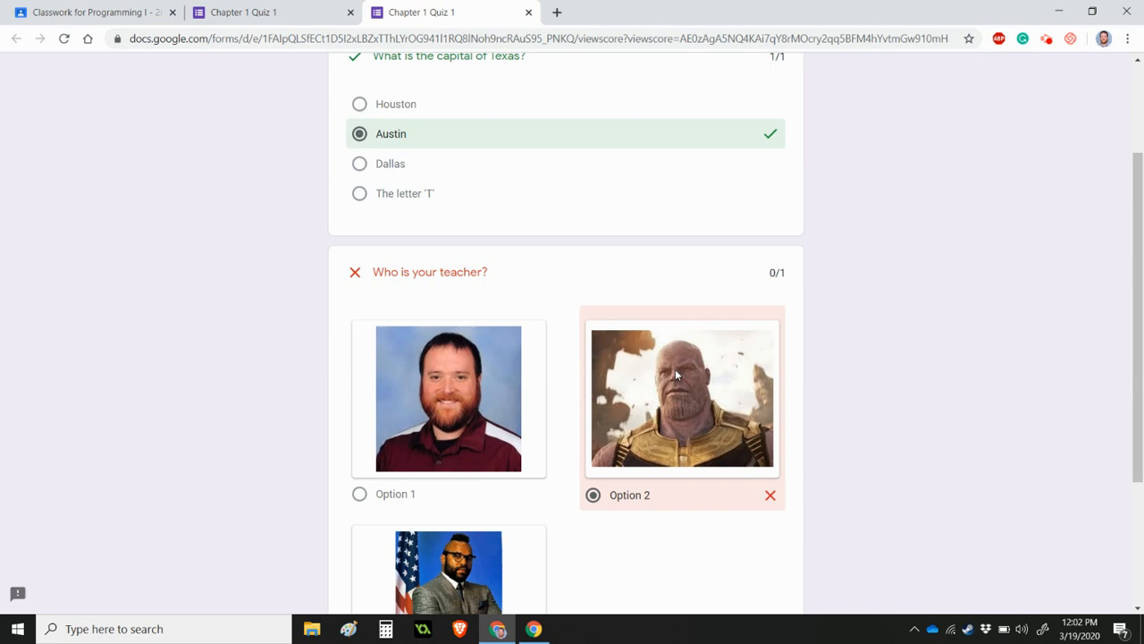
# Examine the remaining answer options and the total points on the graded quiz's score page
pyautogui.scroll(-2, 465, 551)
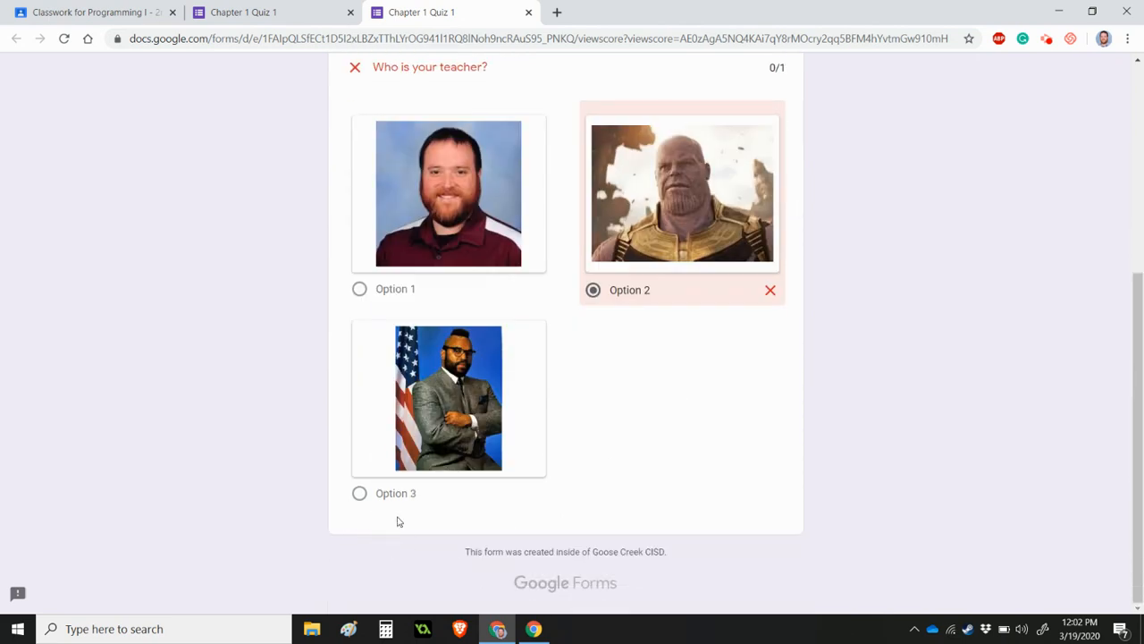
pyautogui.scroll(4, 399, 522)
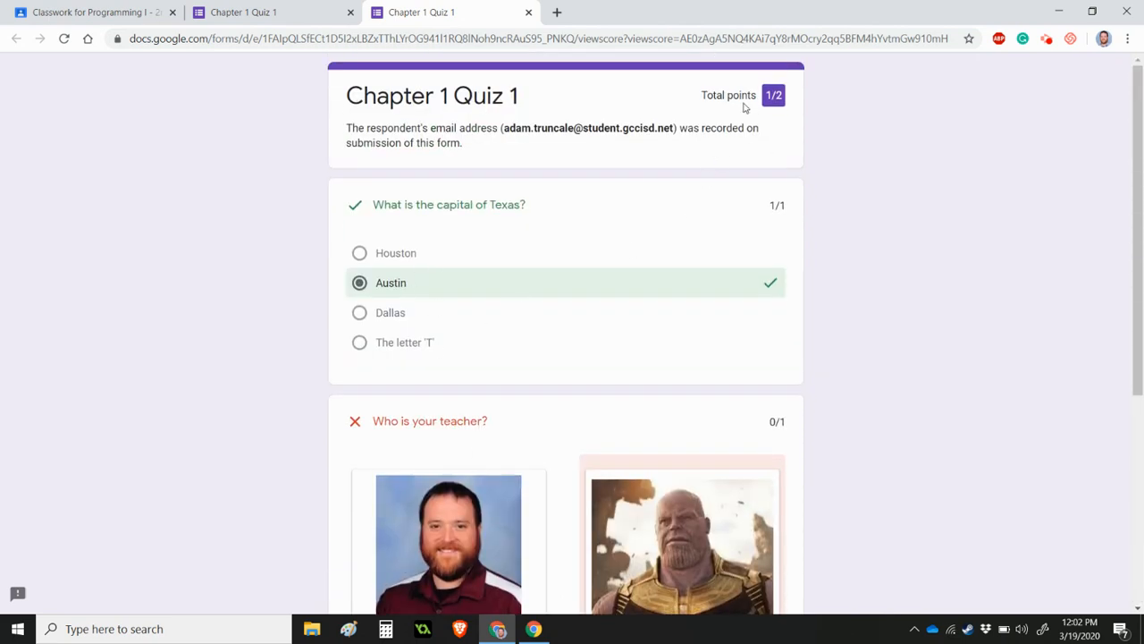
pyautogui.click(780, 99)
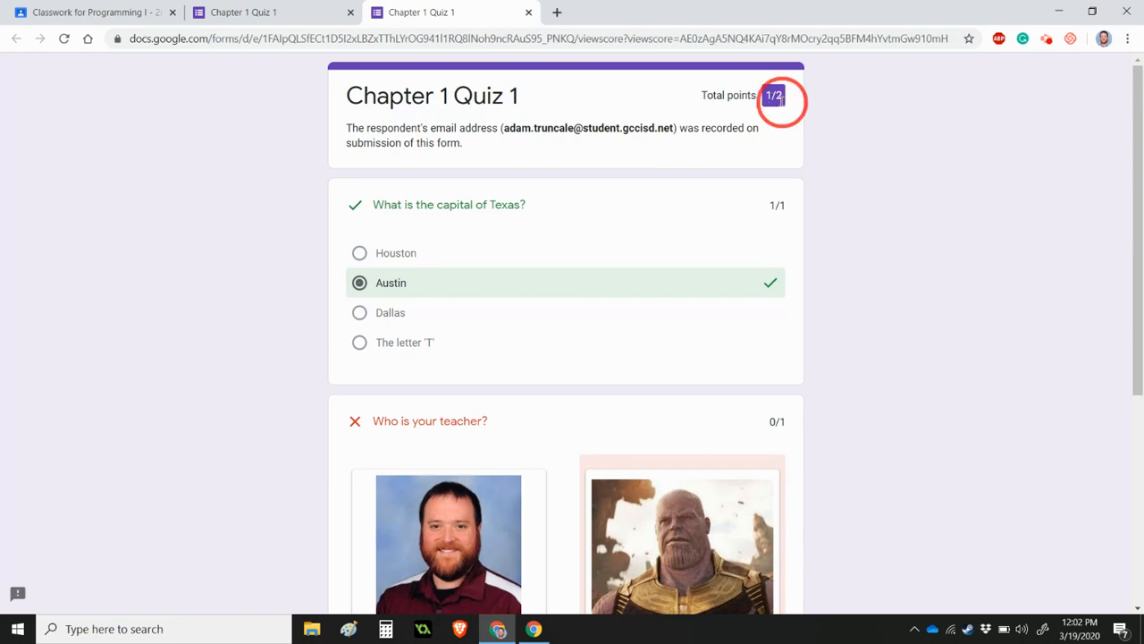
pyautogui.scroll(-4, 706, 224)
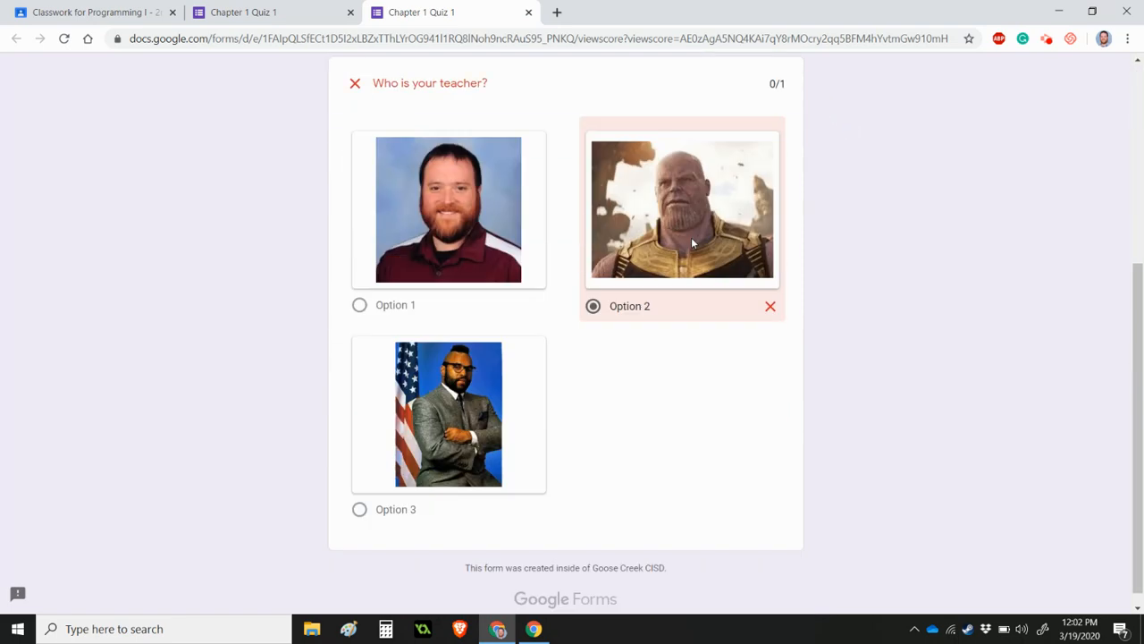
pyautogui.scroll(4, 648, 355)
# Return to the class's Classwork page, reopen the Chapter 1 Quiz 1 form to test a repeat attempt, and view its score
pyautogui.click(125, 8)
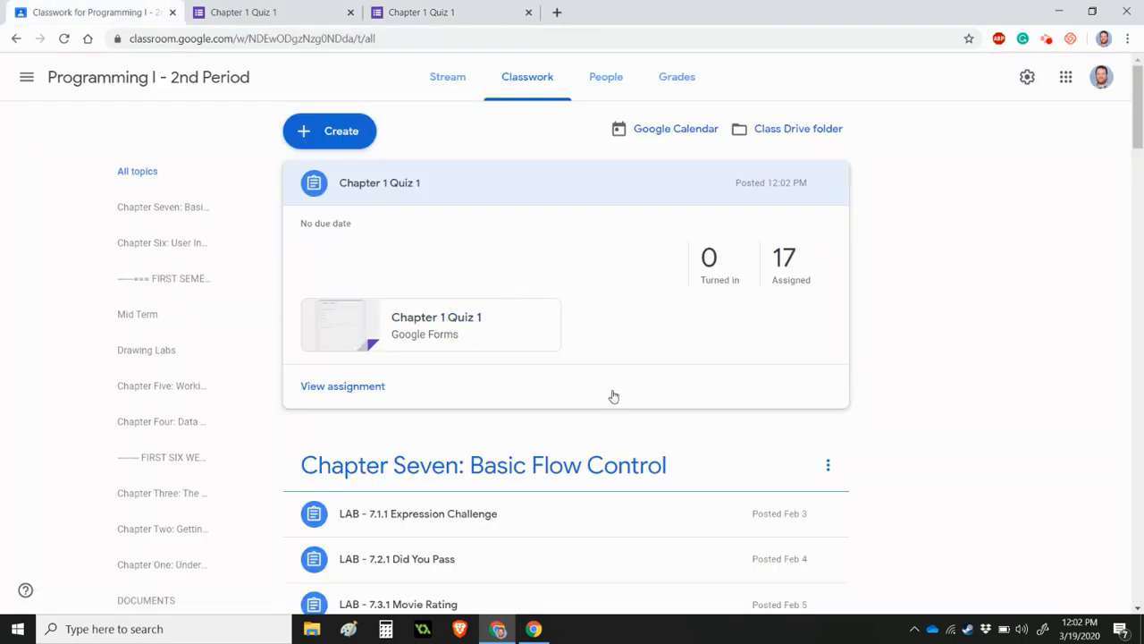
pyautogui.click(486, 329)
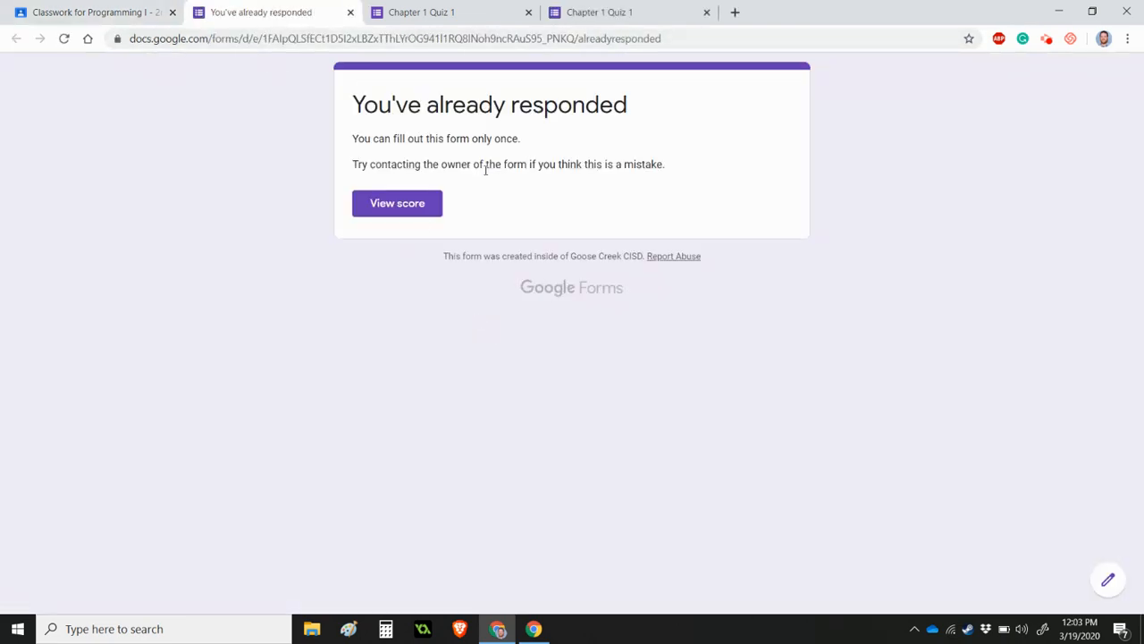
pyautogui.click(434, 209)
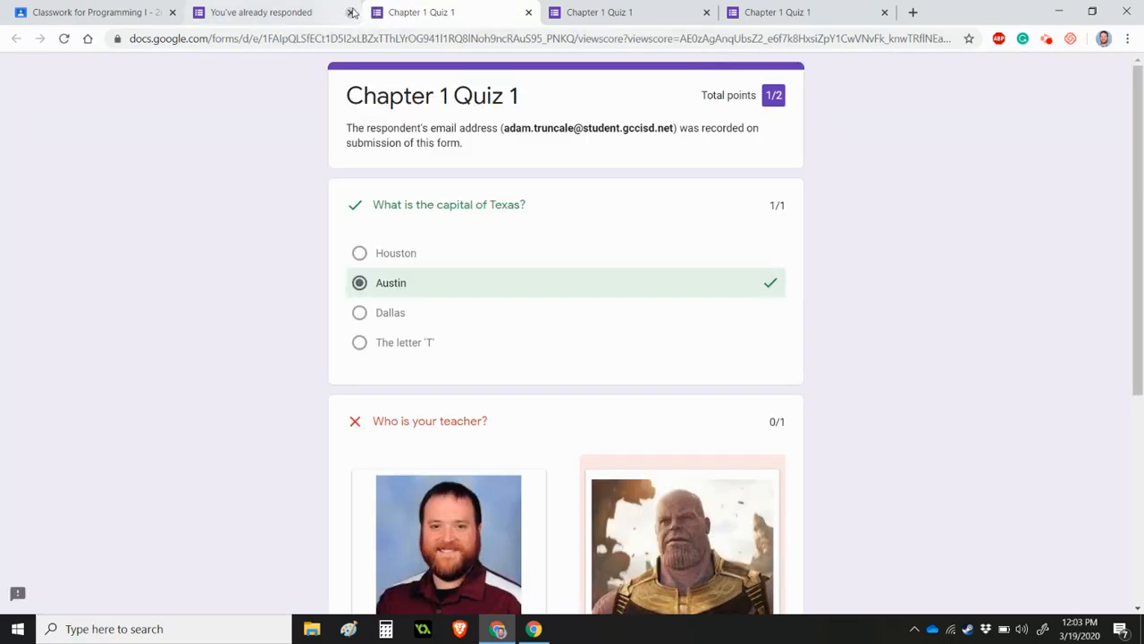
# Close all open quiz and score pages, leaving only the Classwork page
pyautogui.click(351, 11)
pyautogui.click(352, 11)
pyautogui.click(351, 12)
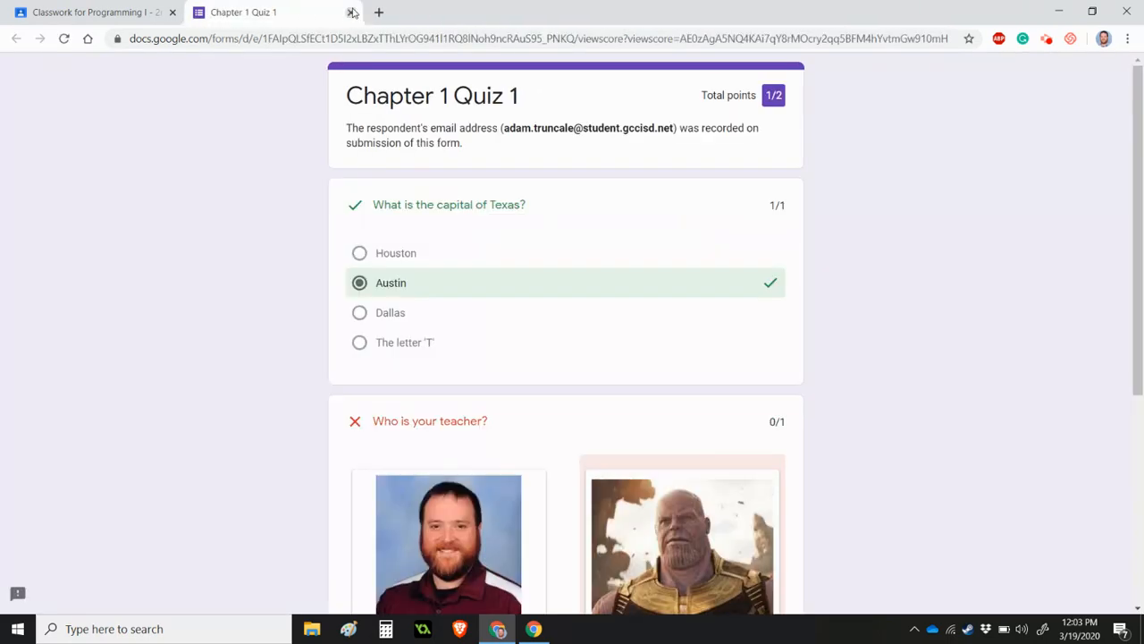
pyautogui.click(351, 12)
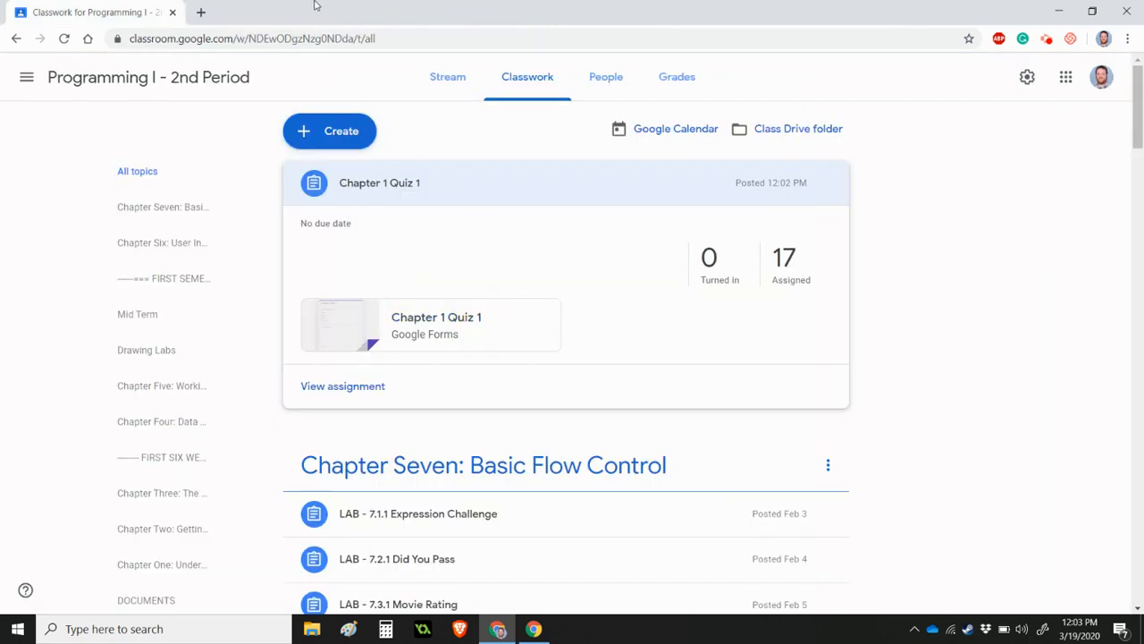
# Open the student work of the Chapter 1 Quiz 1 assignment and look through the list of students and their grade fields
pyautogui.click(368, 383)
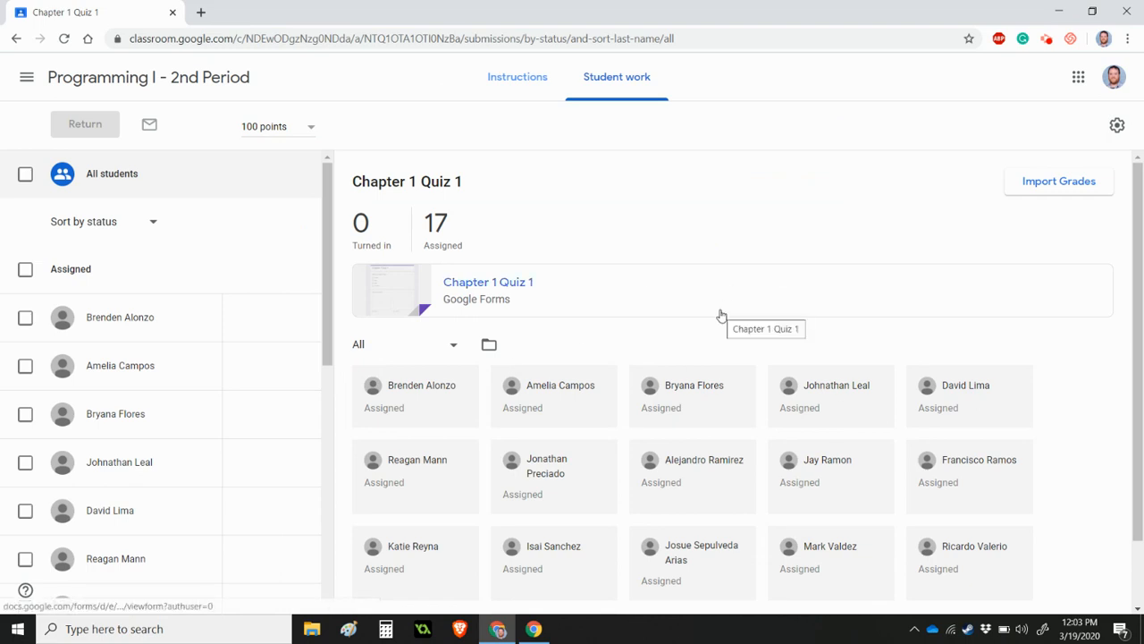
pyautogui.scroll(-1, 638, 274)
pyautogui.scroll(1, 641, 419)
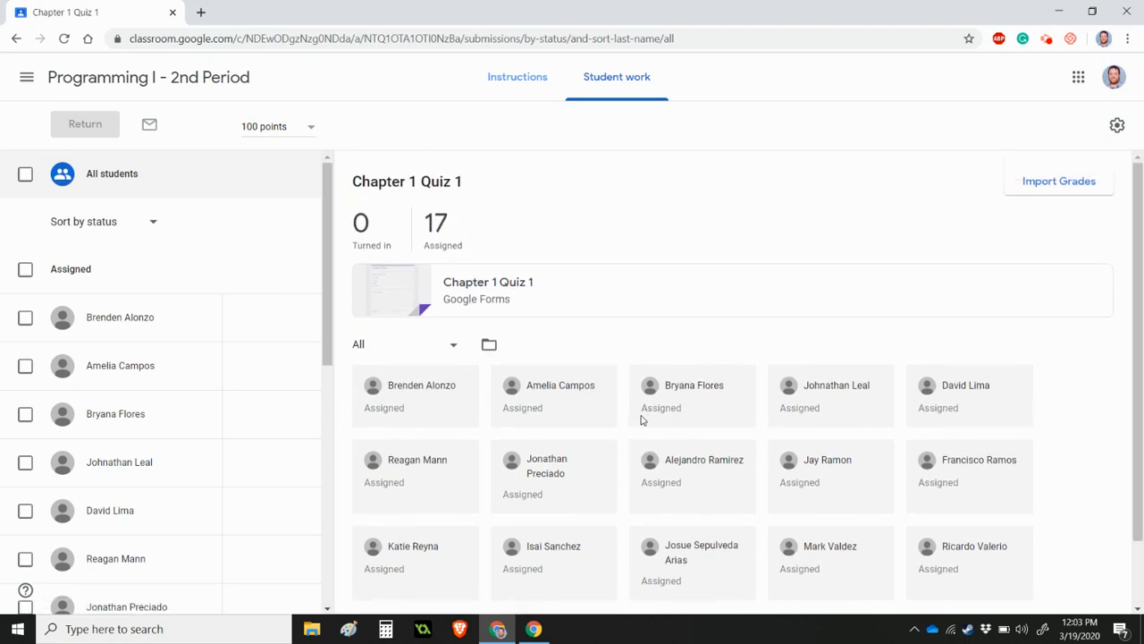
pyautogui.scroll(-6, 199, 340)
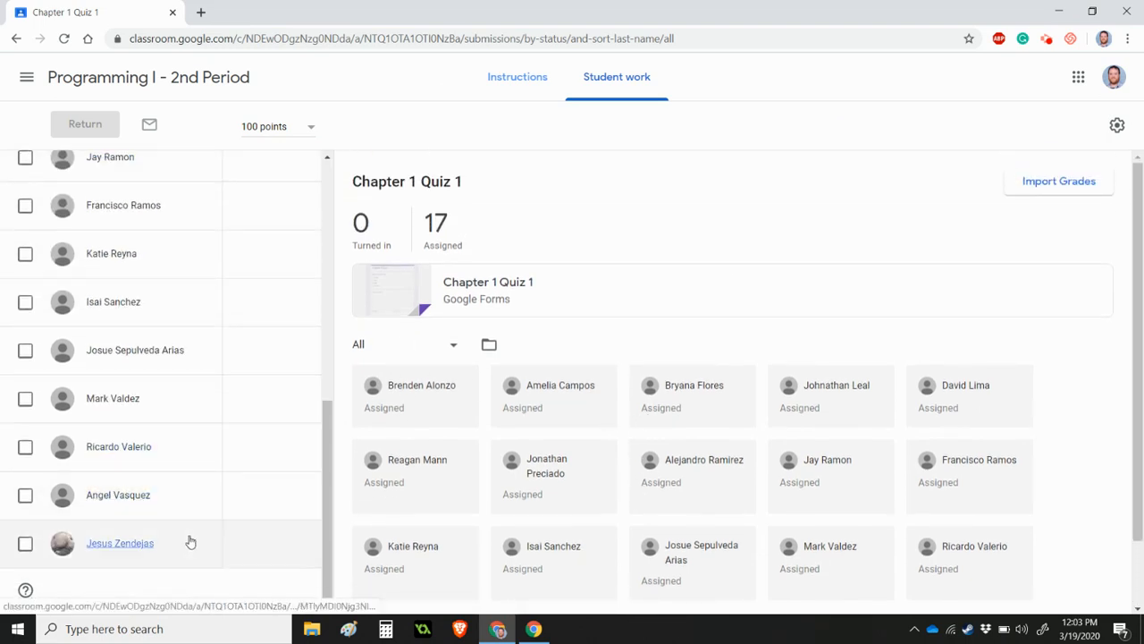
pyautogui.scroll(5, 178, 362)
pyautogui.scroll(1, 178, 362)
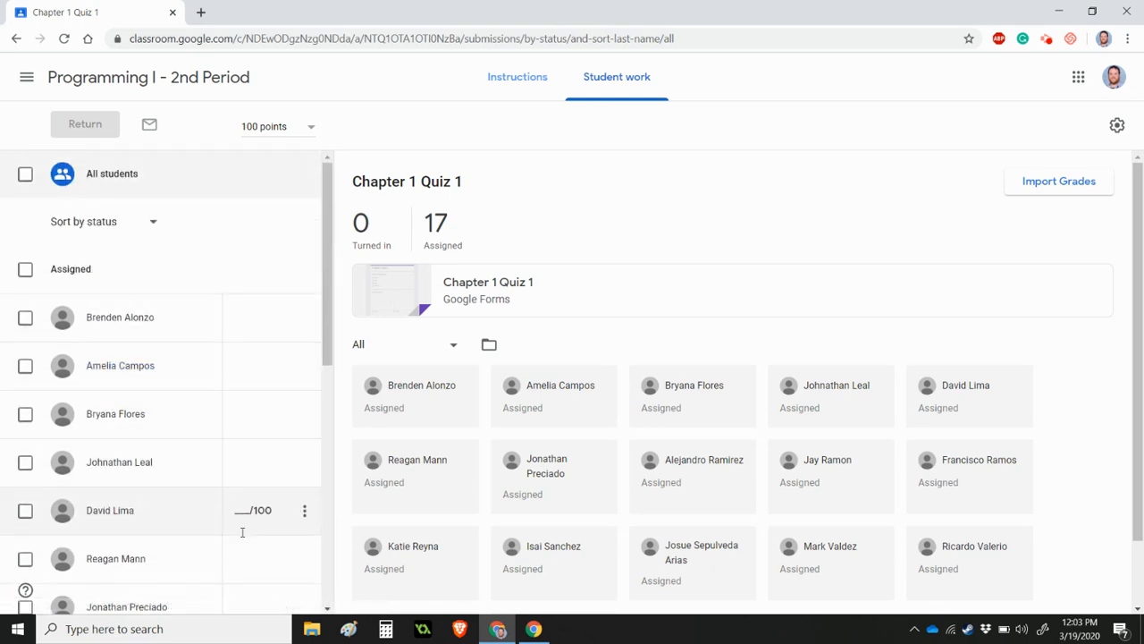
# Import the grades from the Chapter 1 Quiz 1 form into the assignment and check the students' grade fields
pyautogui.click(1020, 189)
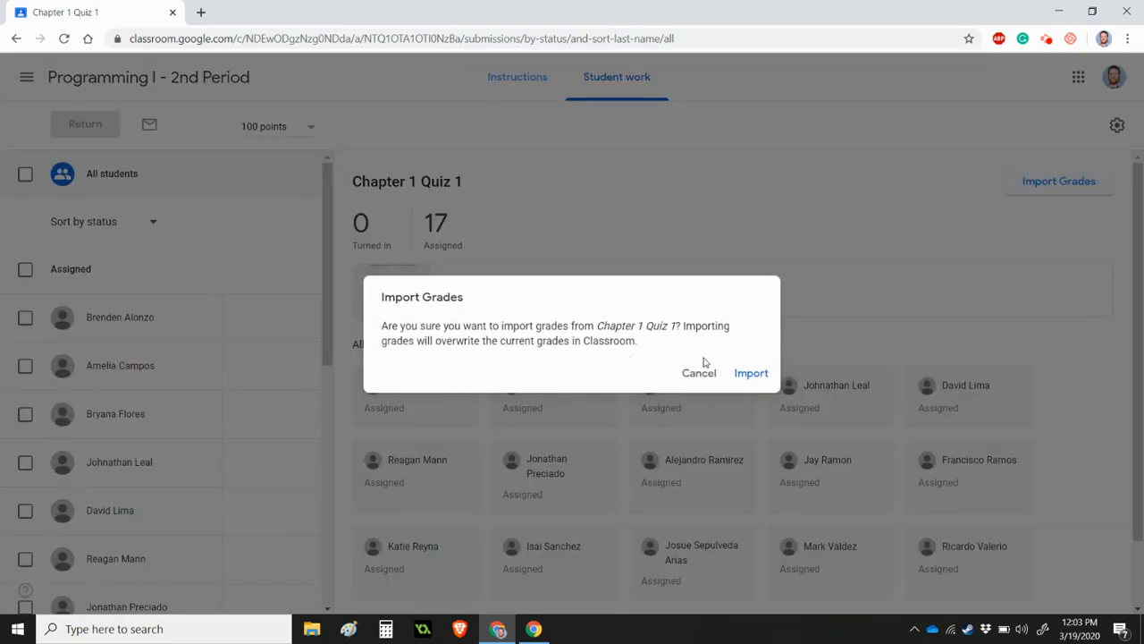
pyautogui.click(753, 376)
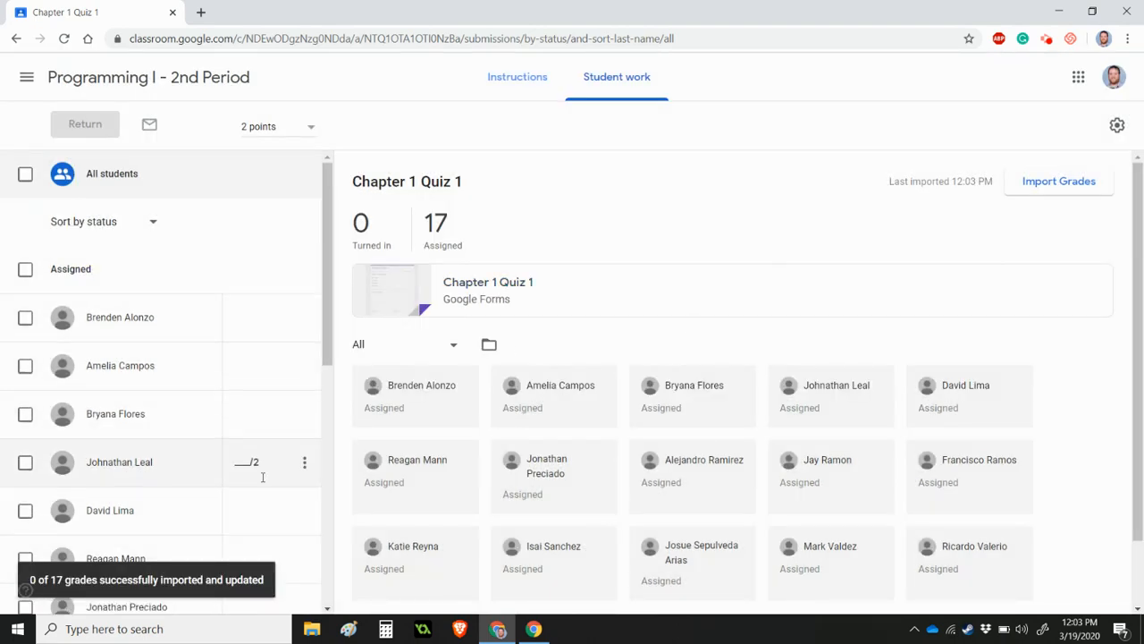
pyautogui.scroll(-1, 429, 427)
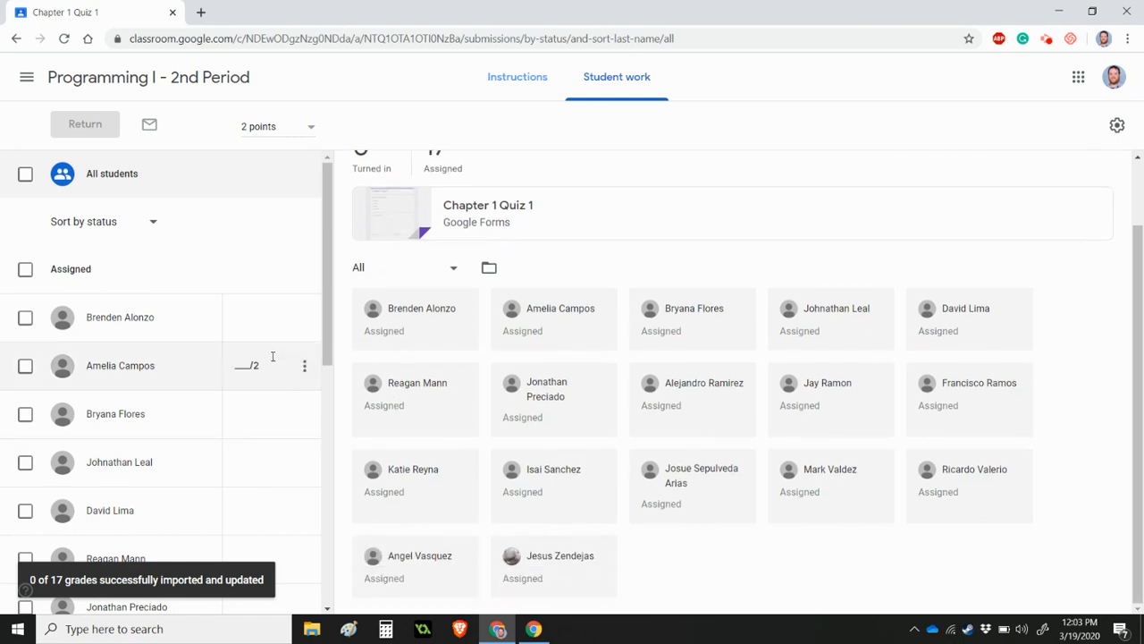
pyautogui.scroll(-3, 255, 369)
pyautogui.scroll(-4, 265, 376)
pyautogui.scroll(7, 263, 378)
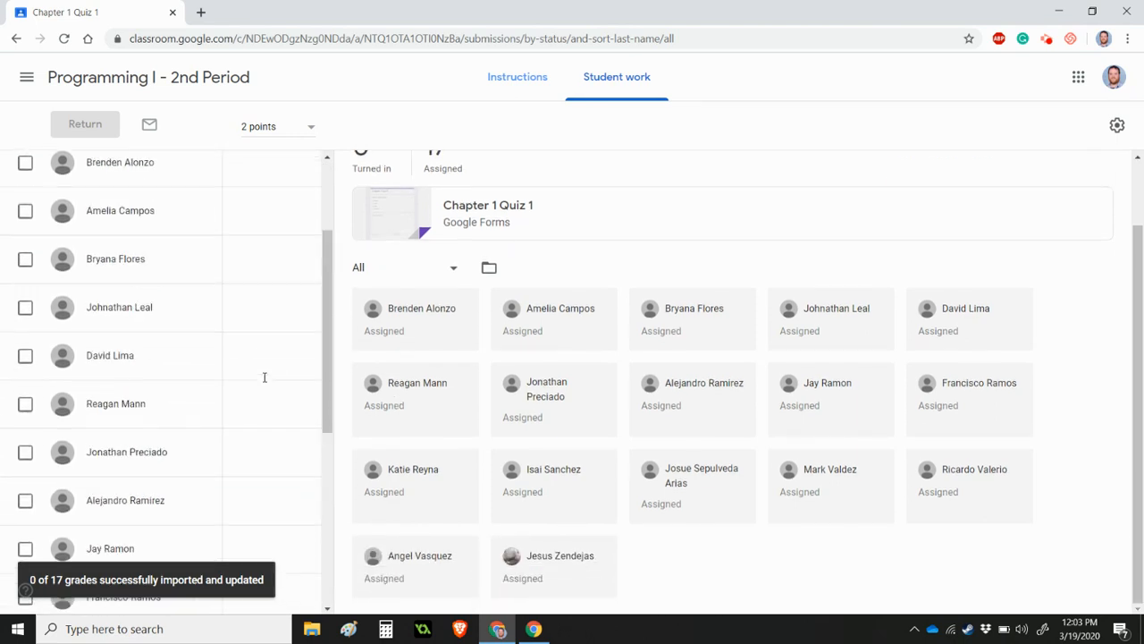
pyautogui.scroll(1, 475, 378)
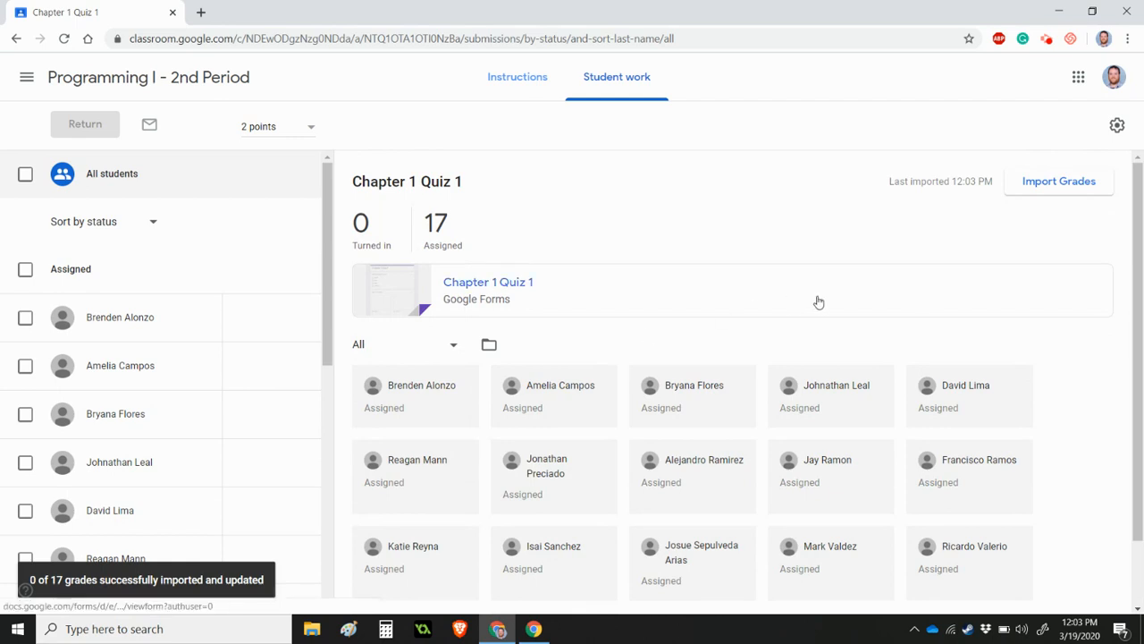